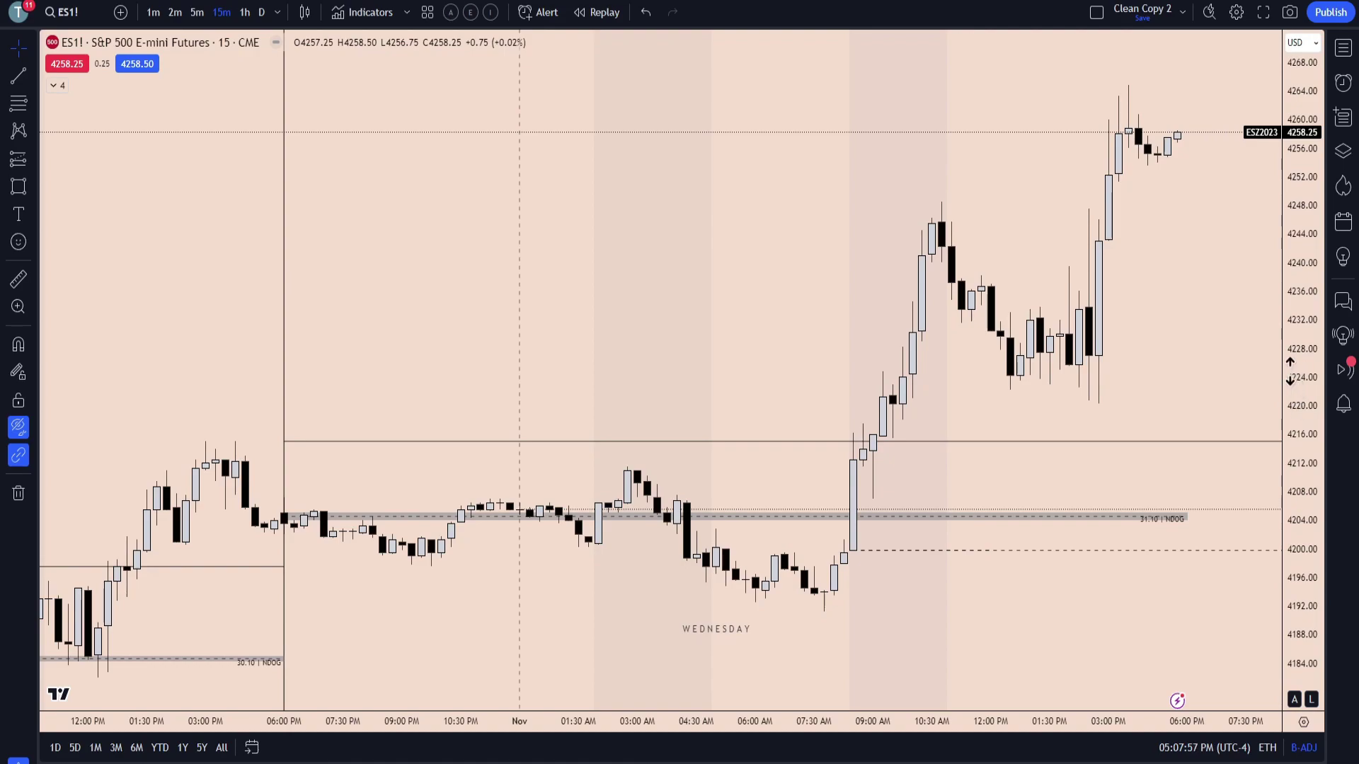
Step: Trace a price path on the November 1 candles from the pre-3:00 AM low through the morning high and low to about 4216
{"action": "scroll", "coordinate": [991, 439], "scroll_direction": "down", "scroll_amount": 1}
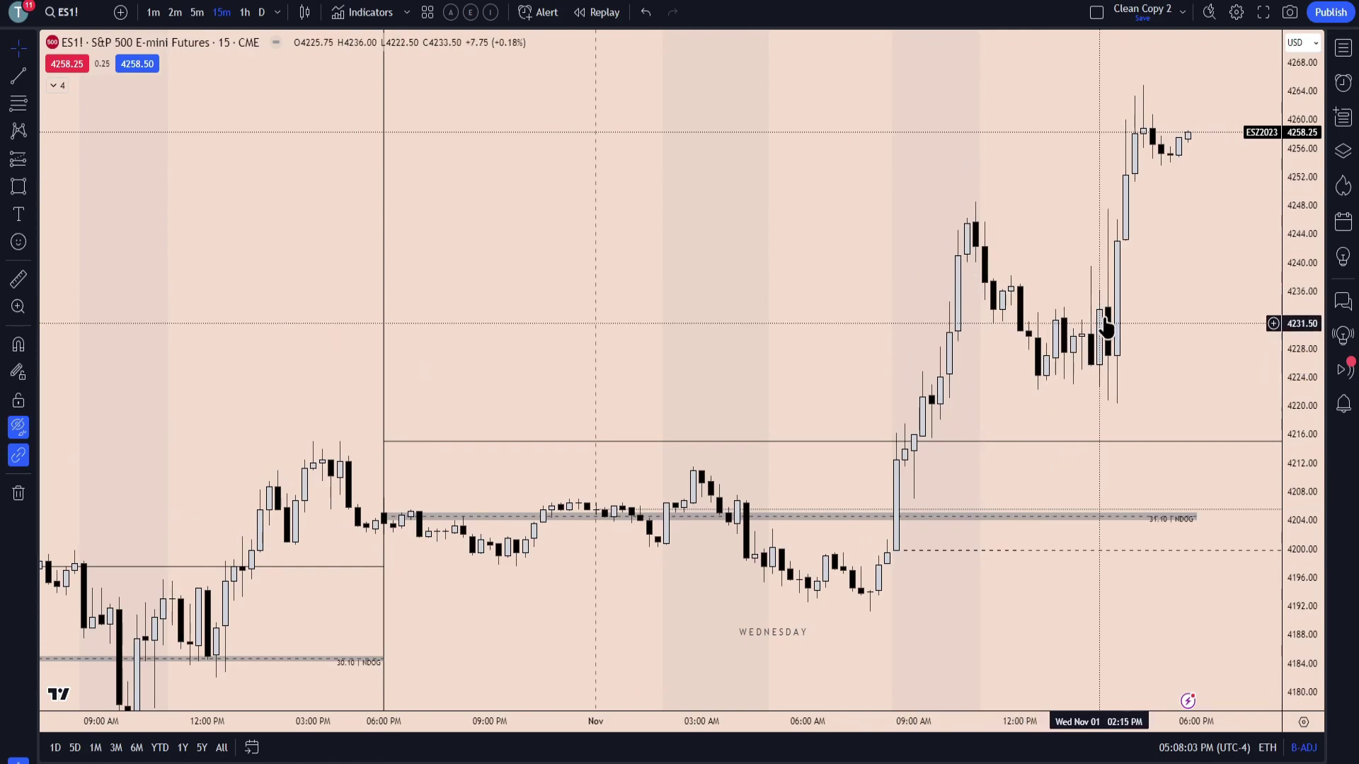
{"action": "left_click_drag", "start_coordinate": [1305, 348], "coordinate": [1304, 382]}
{"action": "scroll", "coordinate": [840, 331], "scroll_direction": "down", "scroll_amount": 1}
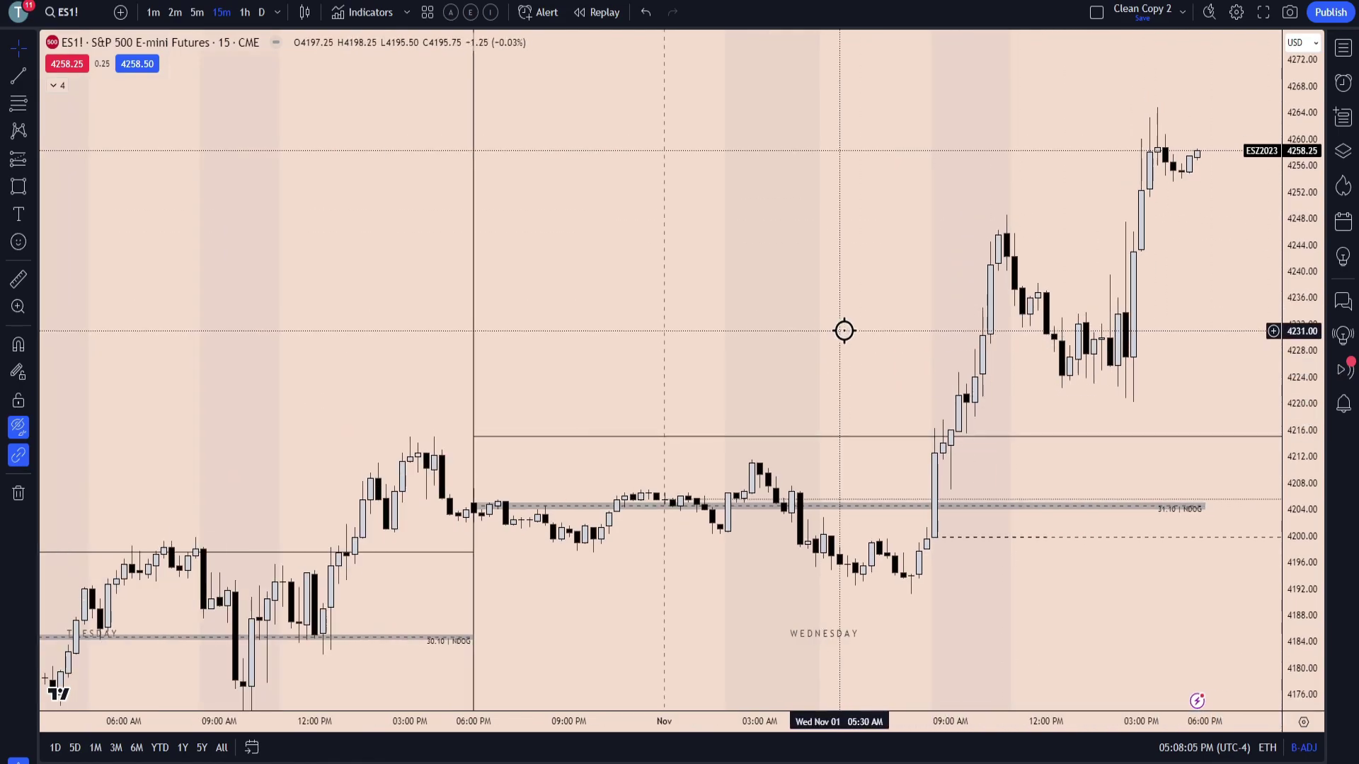
{"action": "left_click_drag", "start_coordinate": [859, 375], "coordinate": [858, 340]}
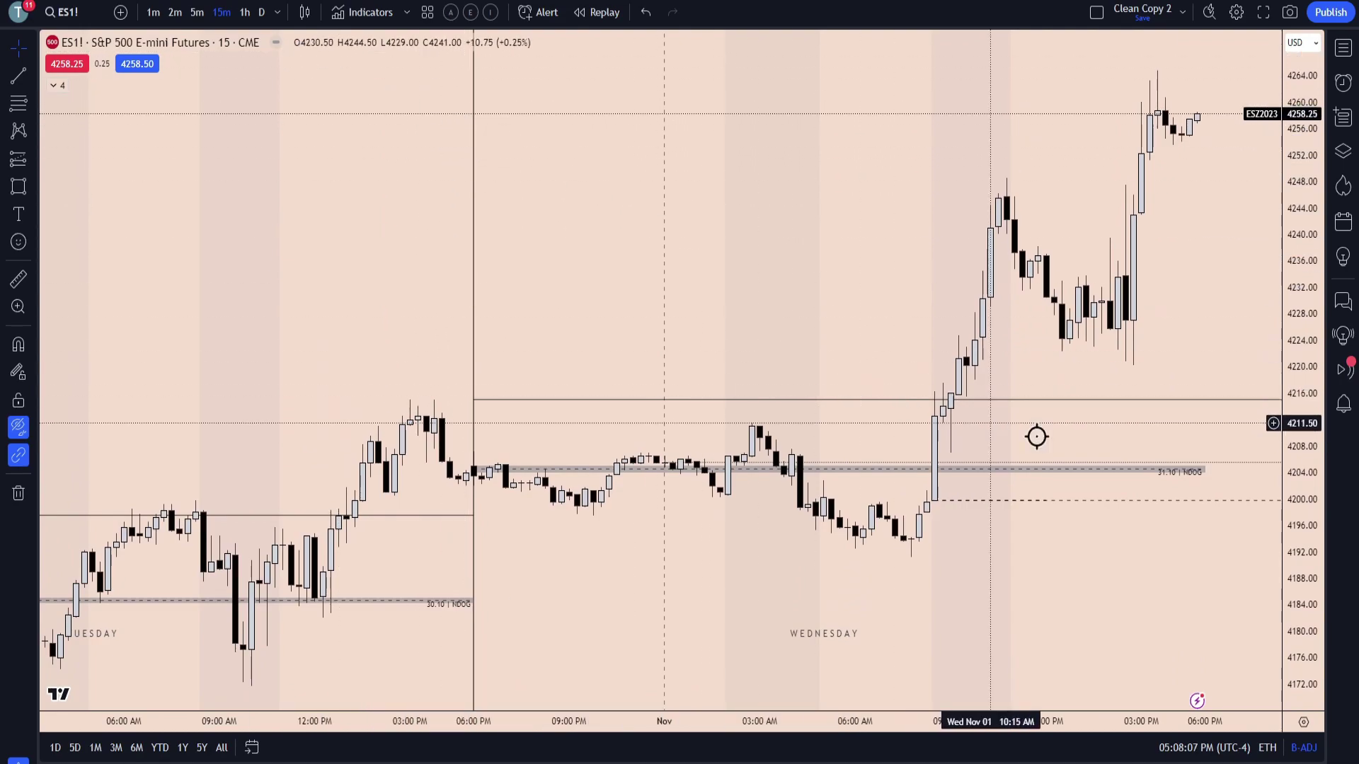
{"action": "left_click_drag", "start_coordinate": [1278, 522], "coordinate": [1265, 469]}
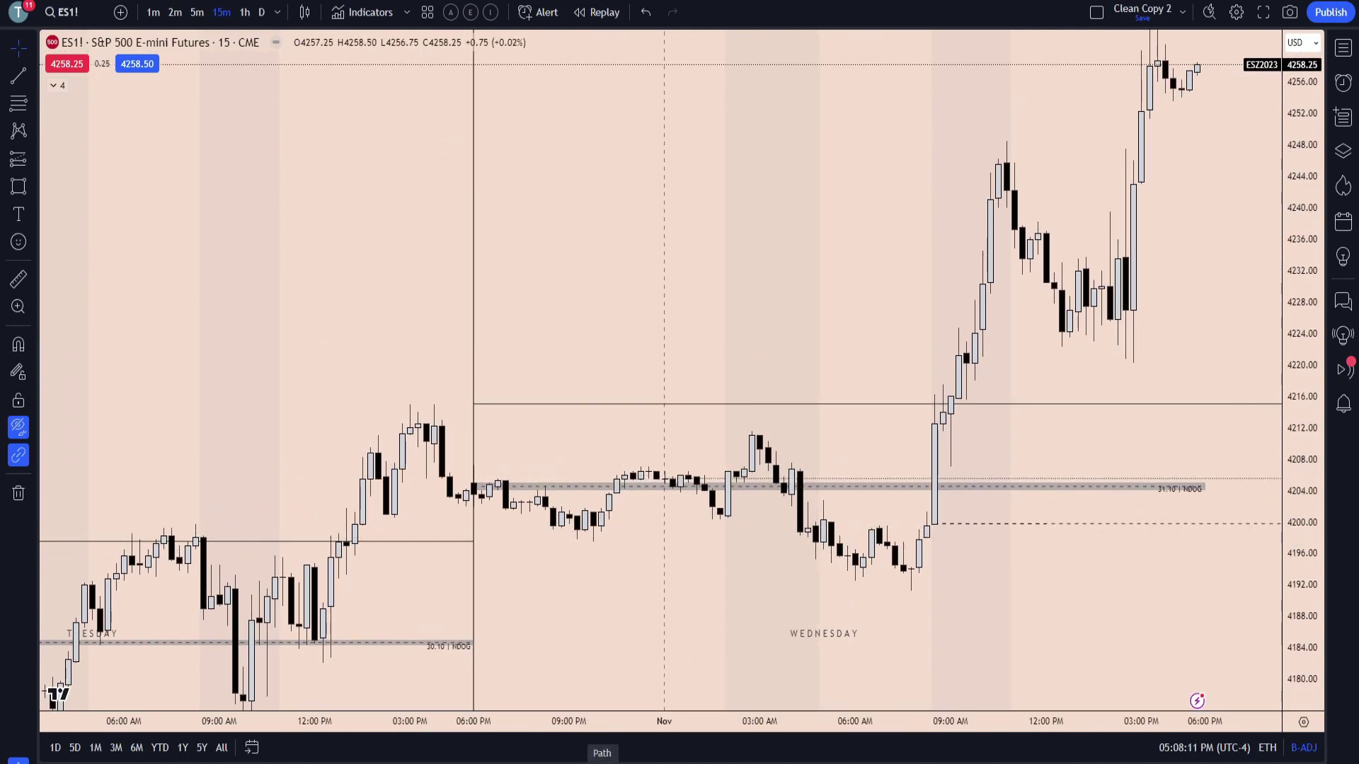
{"action": "left_click", "coordinate": [719, 521], "text": "ctrl"}
{"action": "left_click", "coordinate": [754, 432], "text": "ctrl"}
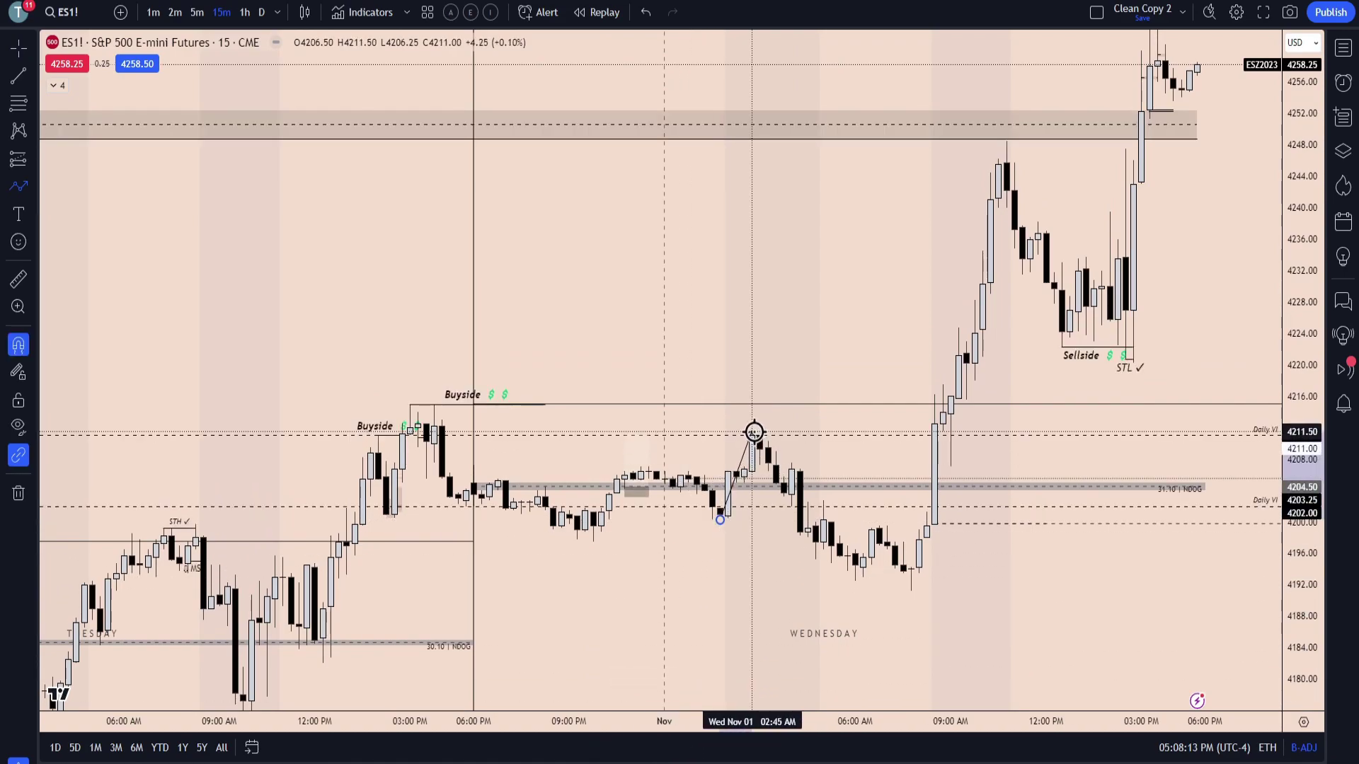
{"action": "left_click", "coordinate": [910, 600]}
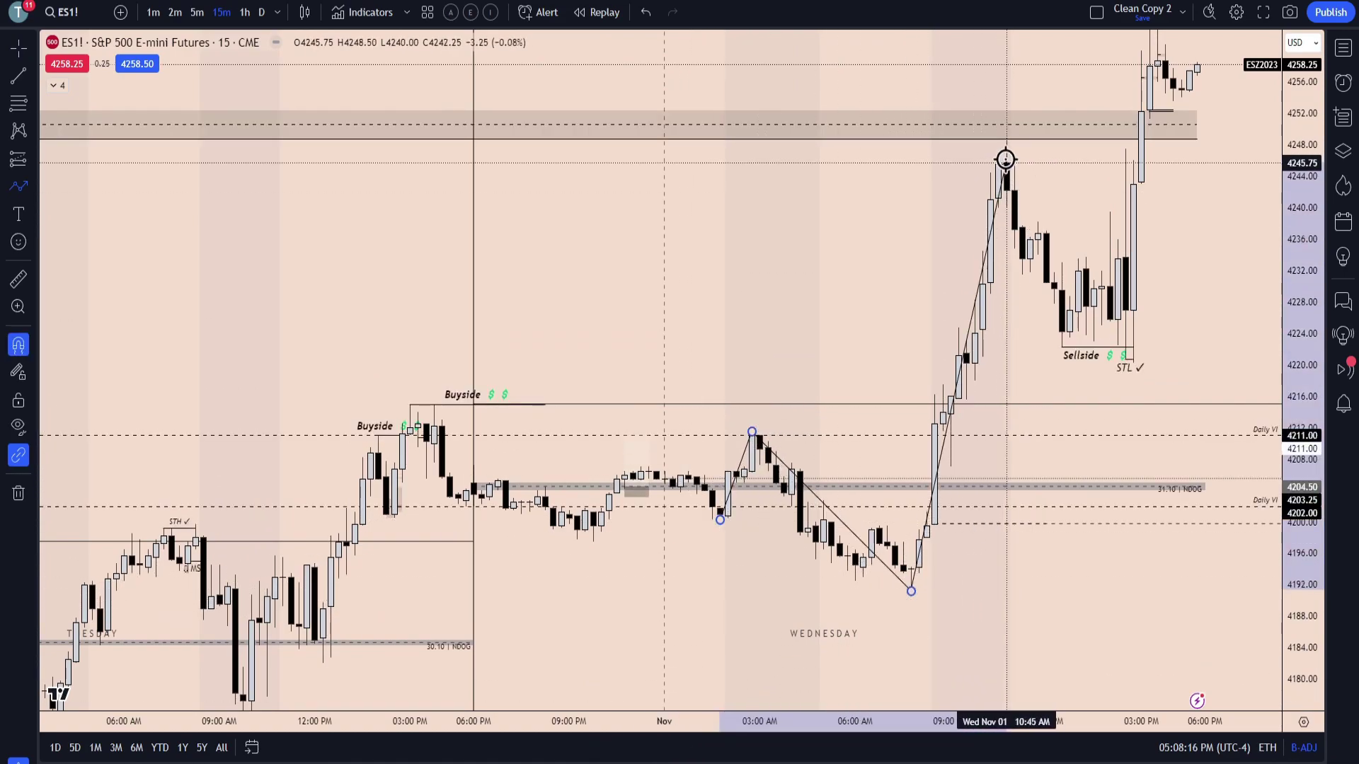
{"action": "left_click", "coordinate": [933, 395]}
{"action": "key", "text": "Escape"}
Step: Delete the zigzag price path traced over Wednesday's morning swings
{"action": "scroll", "coordinate": [1048, 542], "scroll_direction": "up", "scroll_amount": 2}
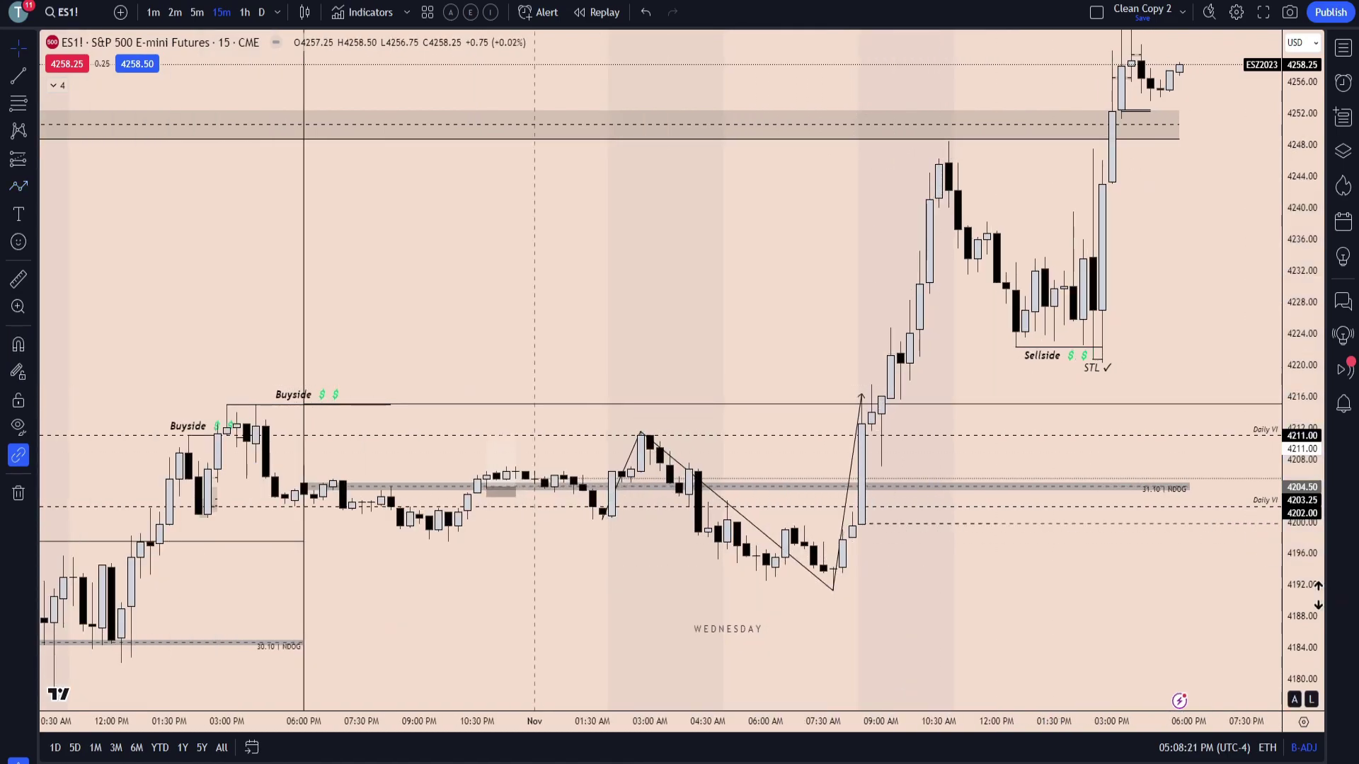
{"action": "left_click_drag", "start_coordinate": [1304, 598], "coordinate": [1304, 362]}
{"action": "scroll", "coordinate": [942, 497], "scroll_direction": "up", "scroll_amount": 4}
{"action": "left_click_drag", "start_coordinate": [942, 497], "coordinate": [1030, 432]}
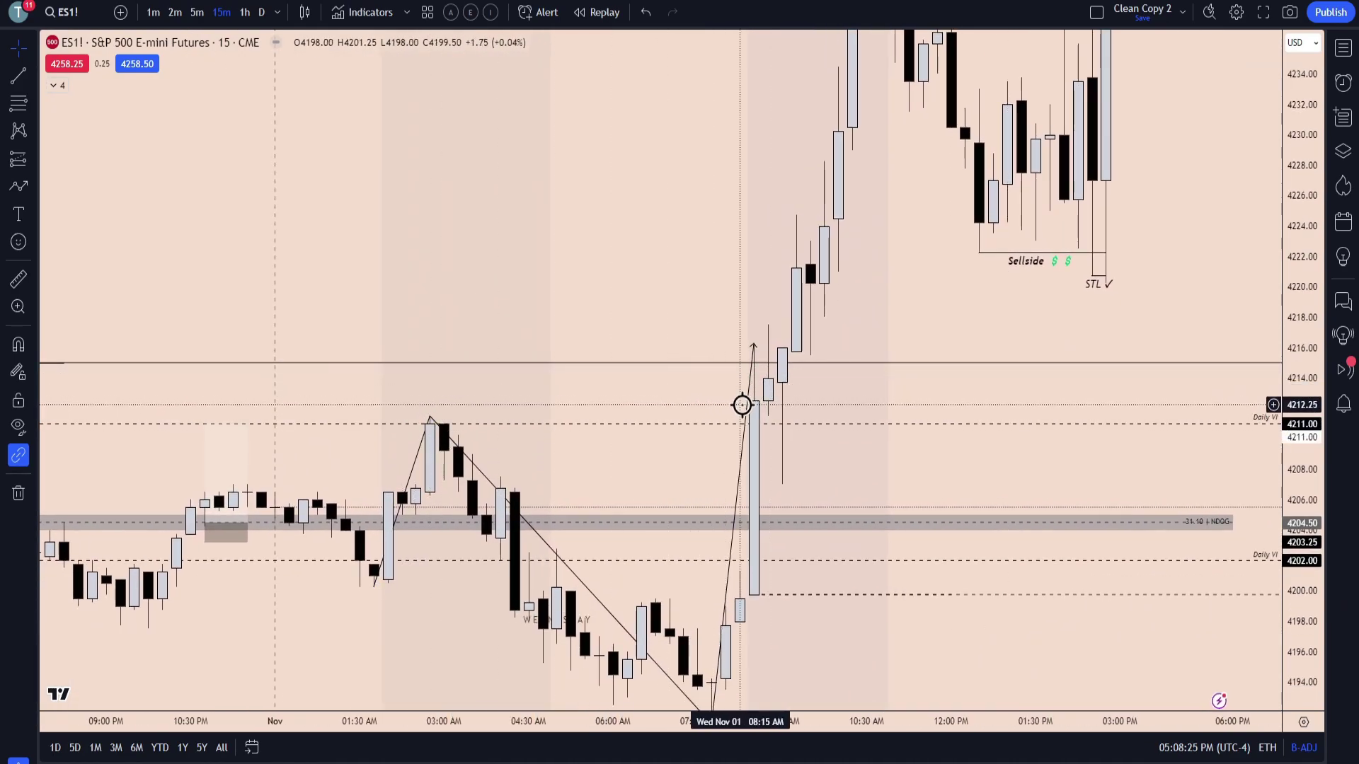
{"action": "left_click", "coordinate": [747, 408]}
{"action": "key", "text": "Delete"}
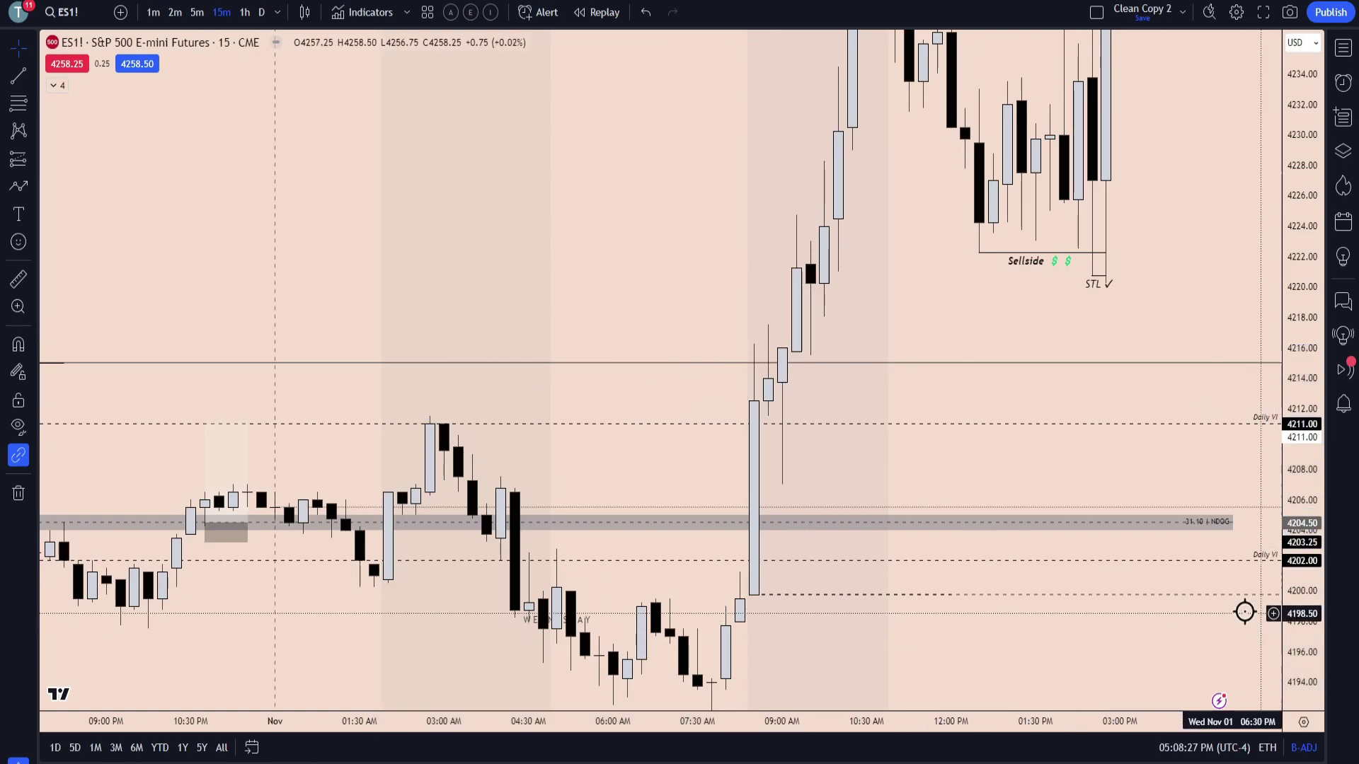
Step: Draw a horizontal trend line at 4211.50 from the 2:45 AM high to the 8:30 AM candle and apply the upward MSS template
{"action": "left_click_drag", "start_coordinate": [672, 475], "coordinate": [714, 435]}
{"action": "key", "text": "alt+t"}
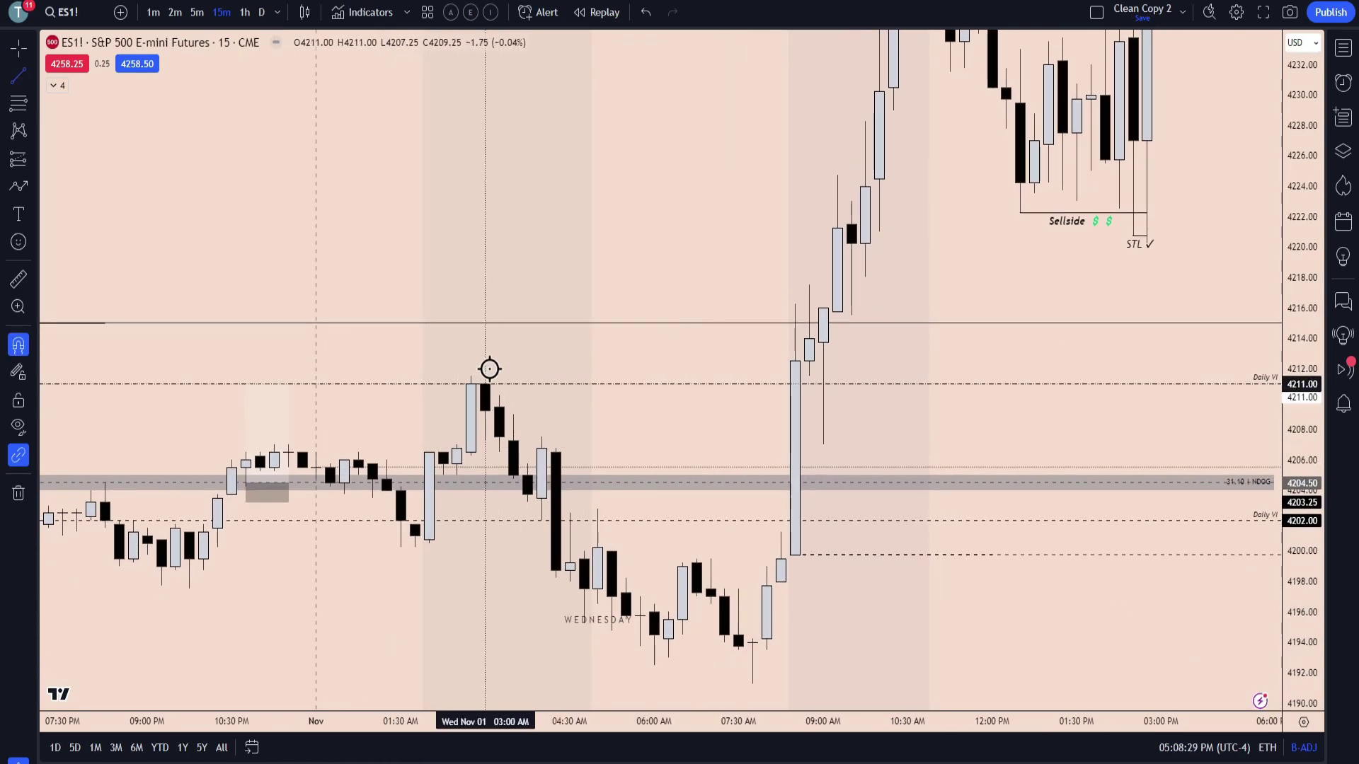
{"action": "left_click", "coordinate": [467, 375]}
{"action": "left_click", "coordinate": [793, 377]}
{"action": "right_click", "coordinate": [793, 378]}
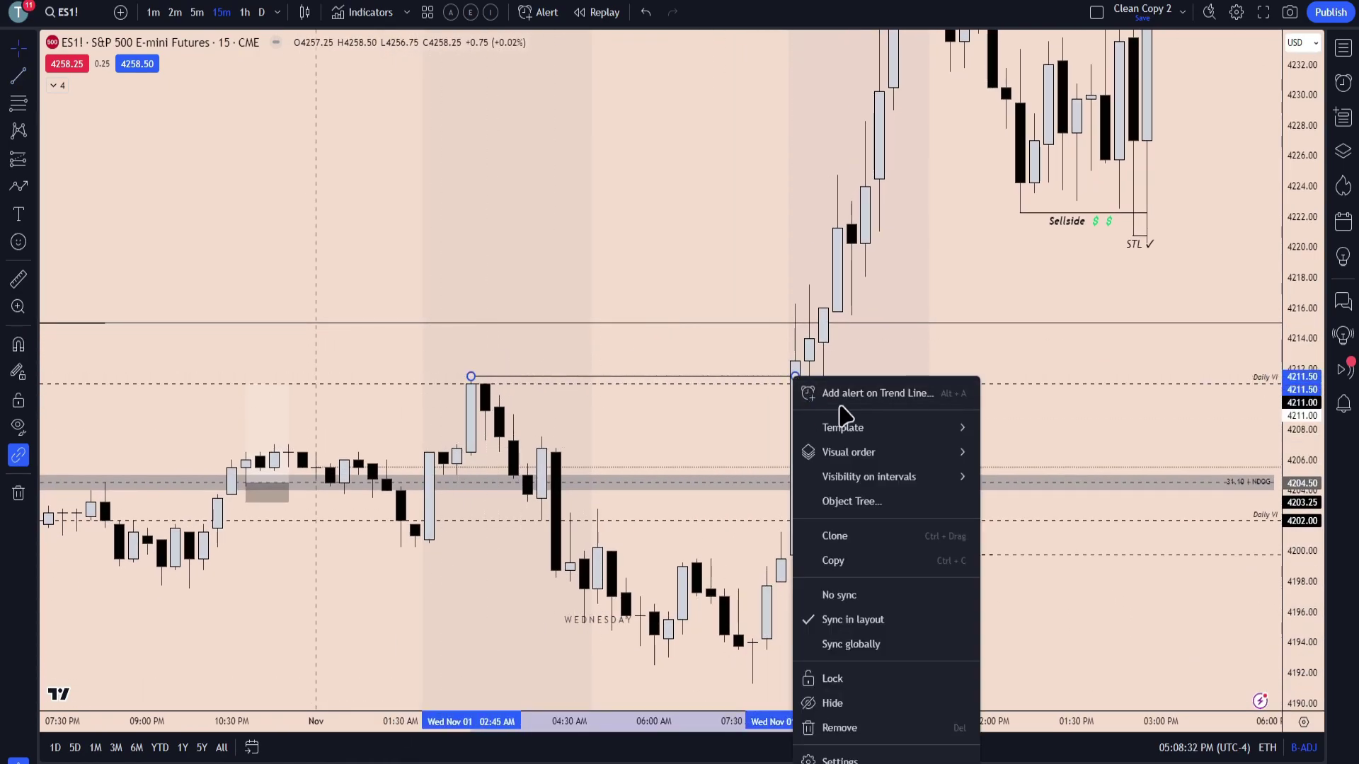
{"action": "left_click", "coordinate": [1013, 508]}
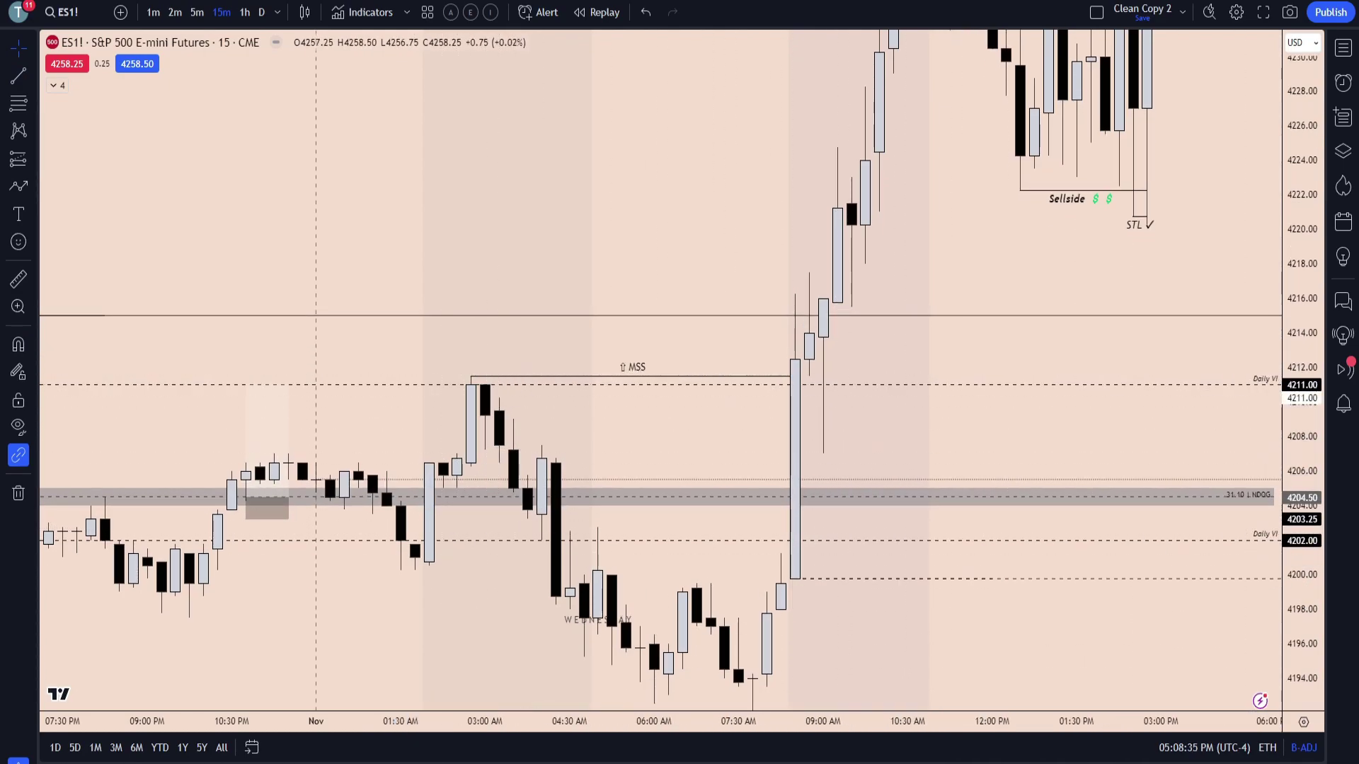
Step: Shade a rectangle over the 2:45 AM candle's range, from 4206.25 to 4211.50, extended to 9:15 AM
{"action": "key", "text": "ctrl"}
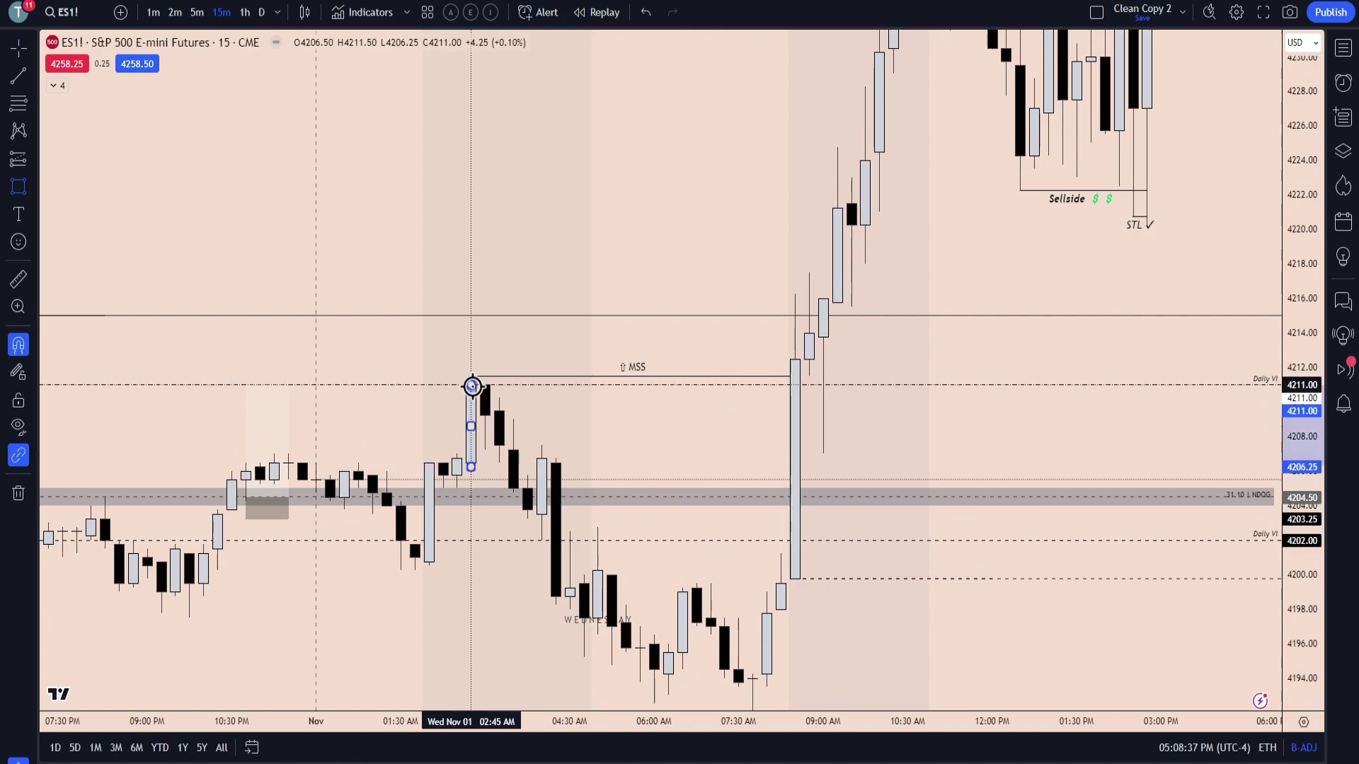
{"action": "left_click", "coordinate": [843, 446]}
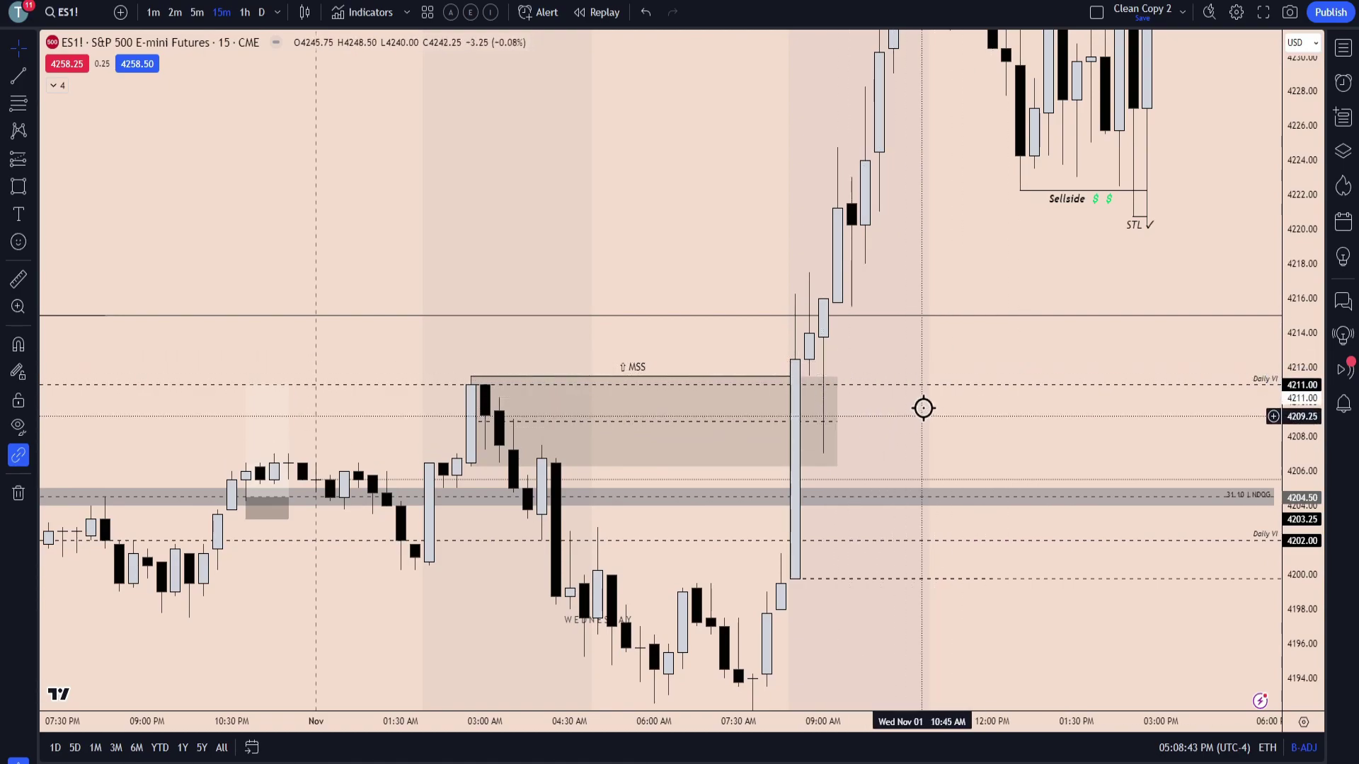
Step: Draw a horizontal trend line at 4192.50 from the 6:00 AM low to the following lower low and apply the STL ✓ template
{"action": "scroll", "coordinate": [940, 434], "scroll_direction": "down", "scroll_amount": 2}
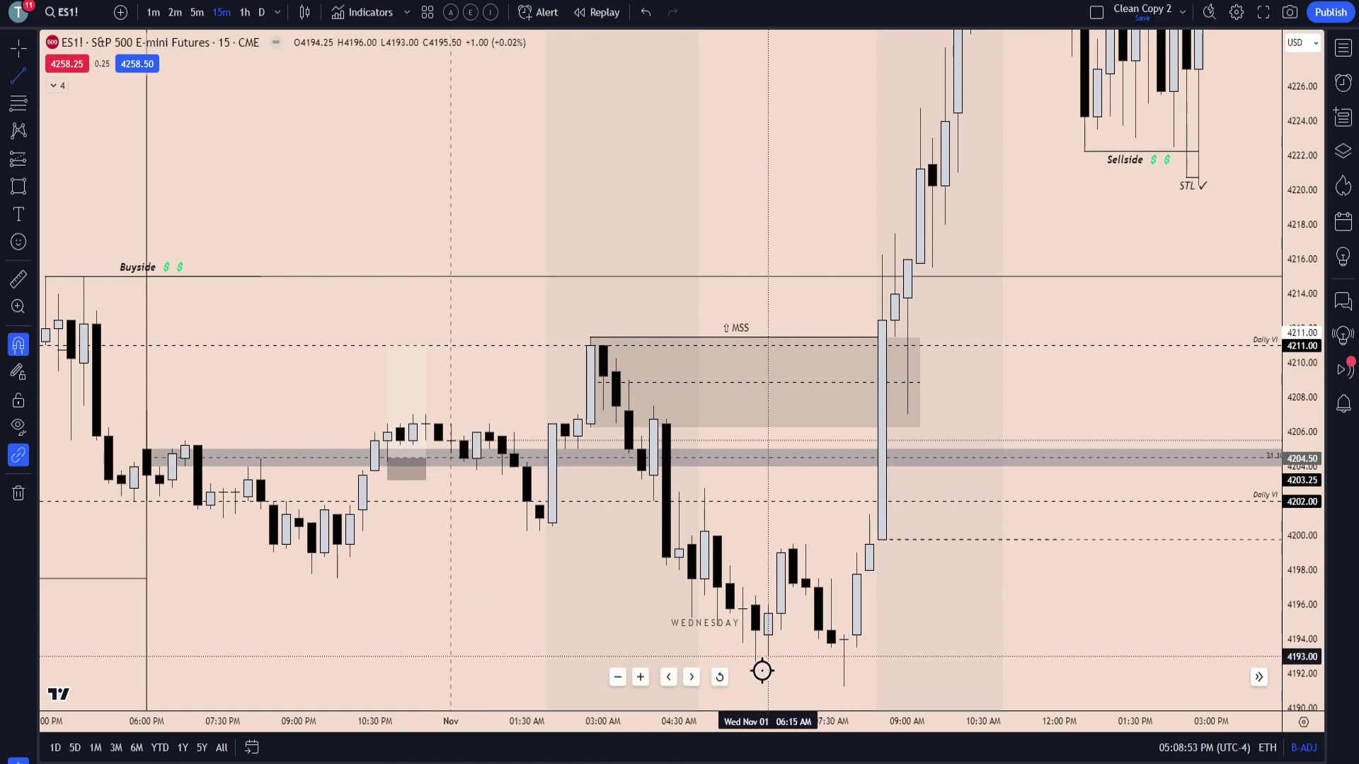
{"action": "right_click", "coordinate": [843, 670]}
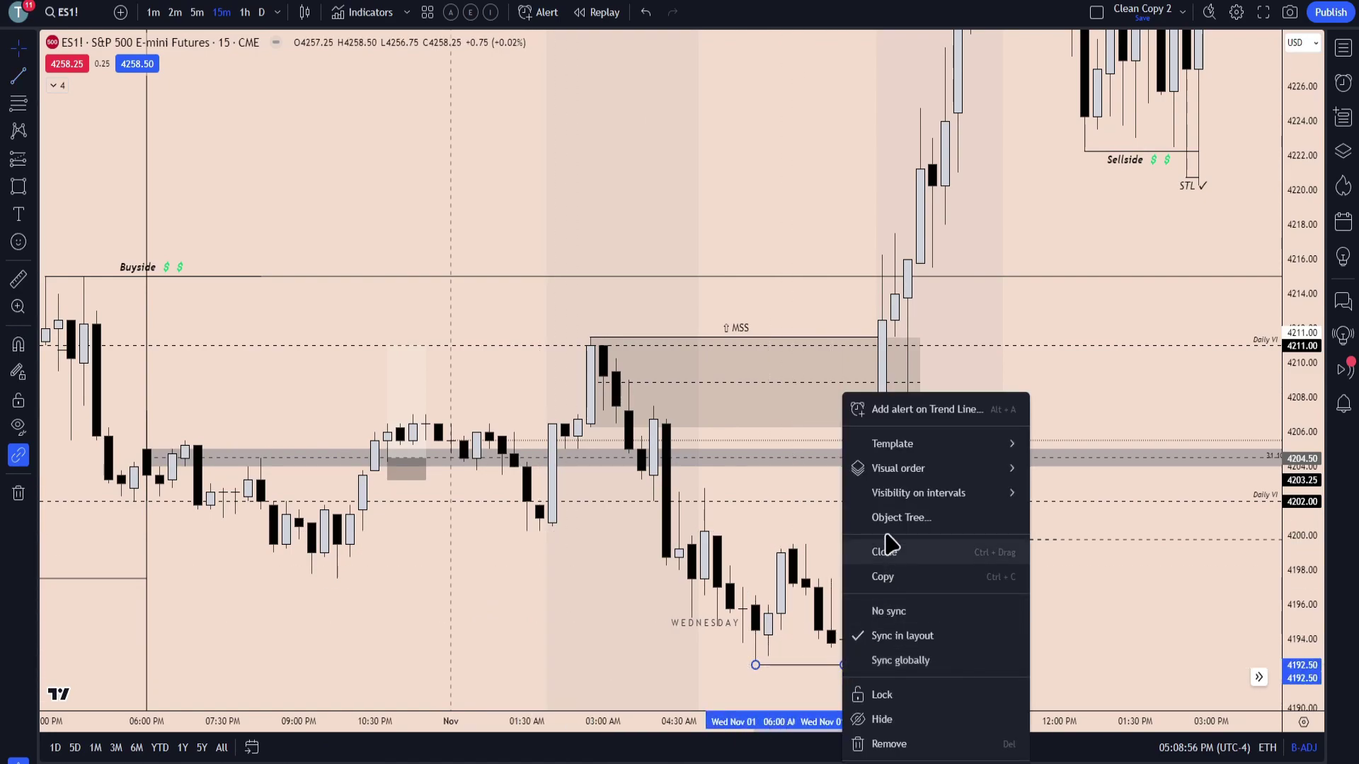
{"action": "left_click", "coordinate": [1085, 751]}
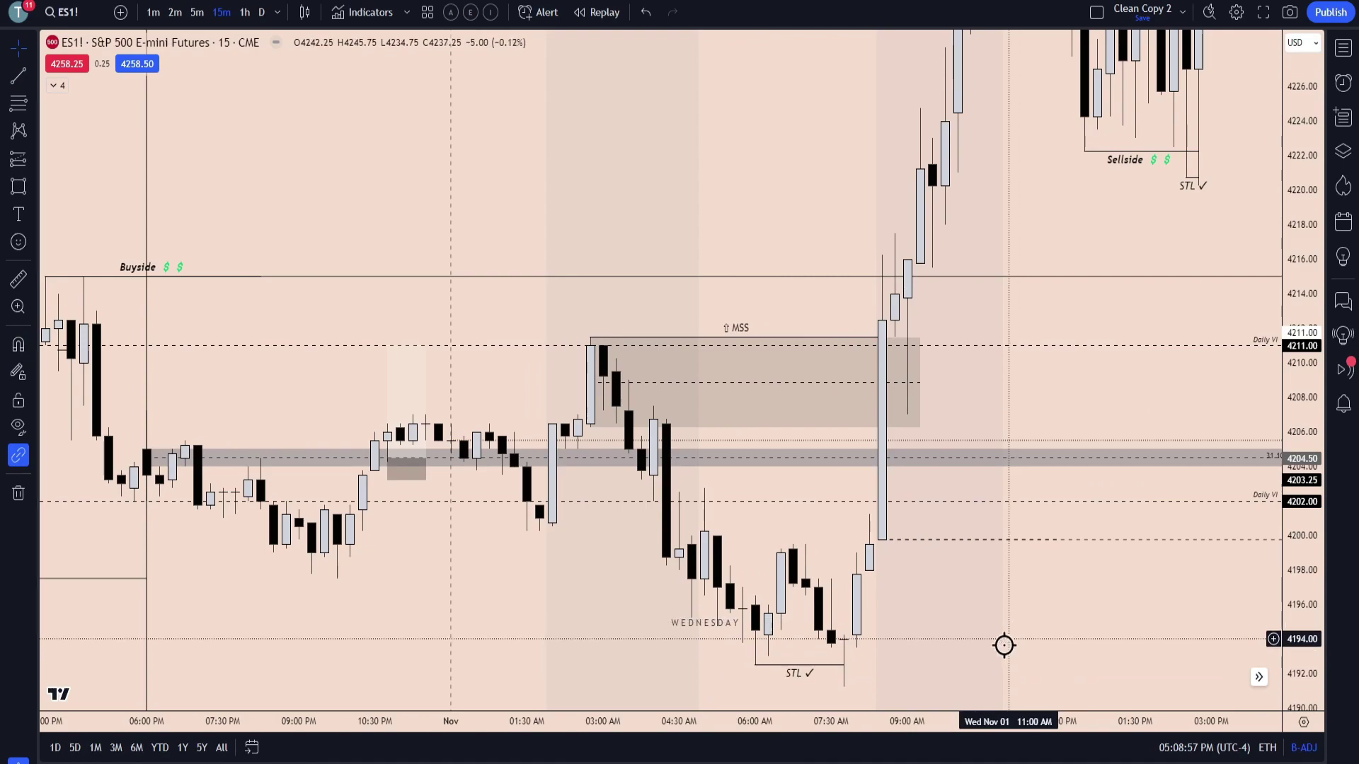
Step: Examine Wednesday's rally from the shaded MSS rectangle up to the buyside level at 4248.75
{"action": "left_click_drag", "start_coordinate": [1007, 637], "coordinate": [984, 660]}
{"action": "left_click", "coordinate": [881, 412]}
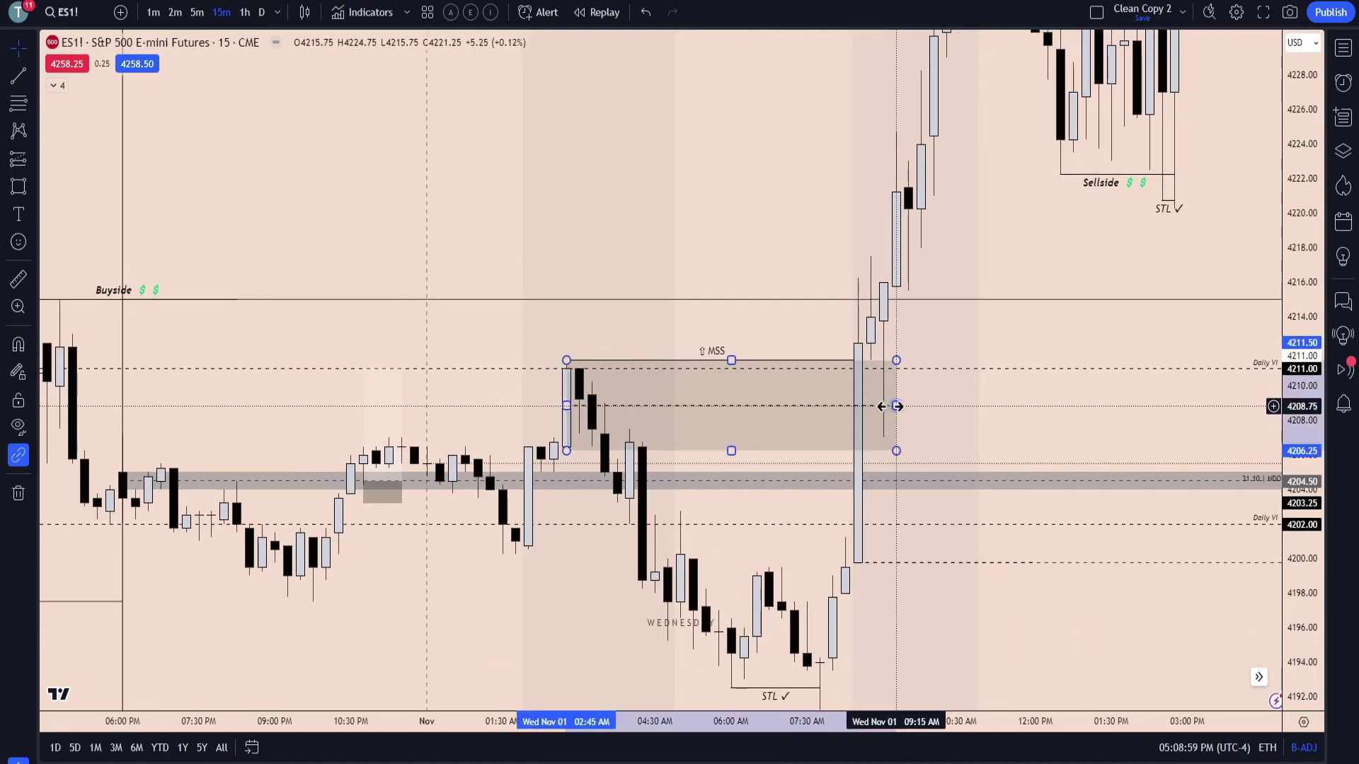
{"action": "left_click", "coordinate": [923, 405]}
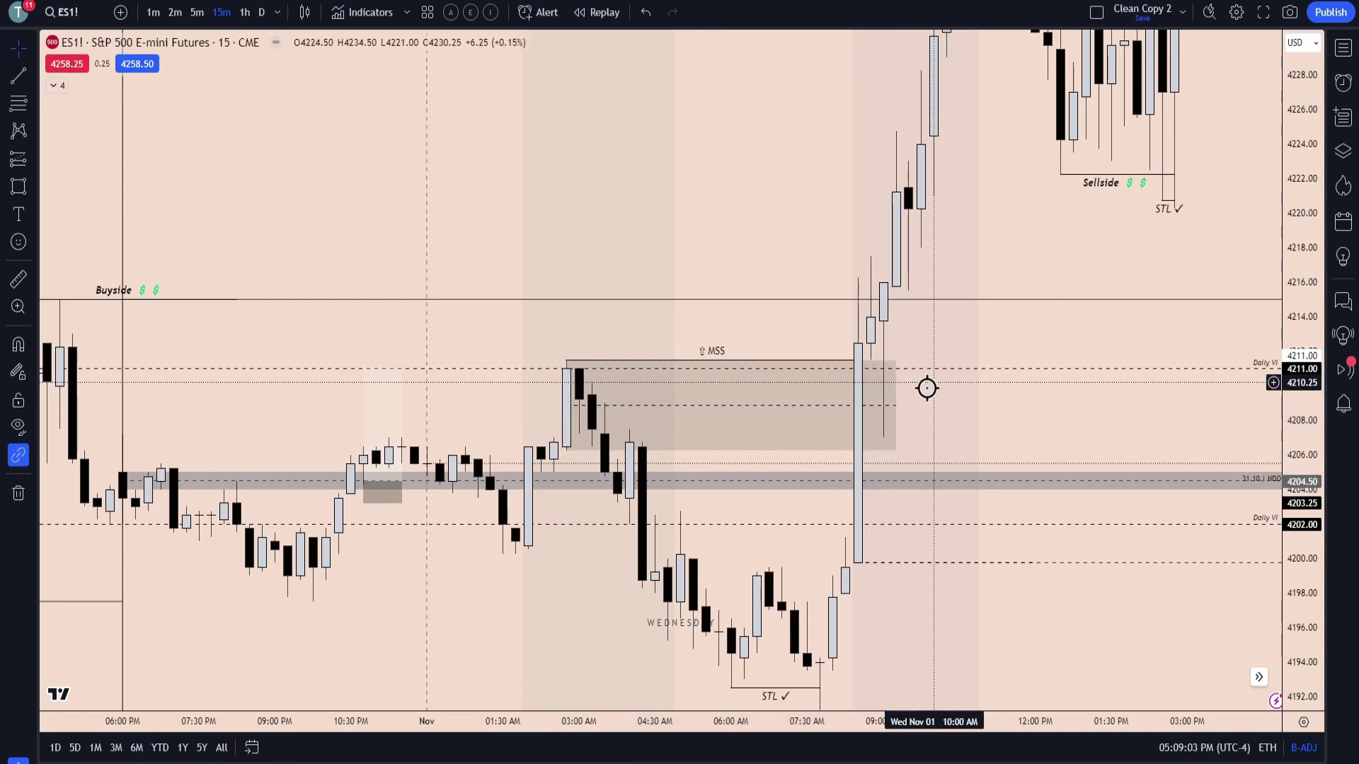
{"action": "scroll", "coordinate": [1253, 450], "scroll_direction": "down", "scroll_amount": 3}
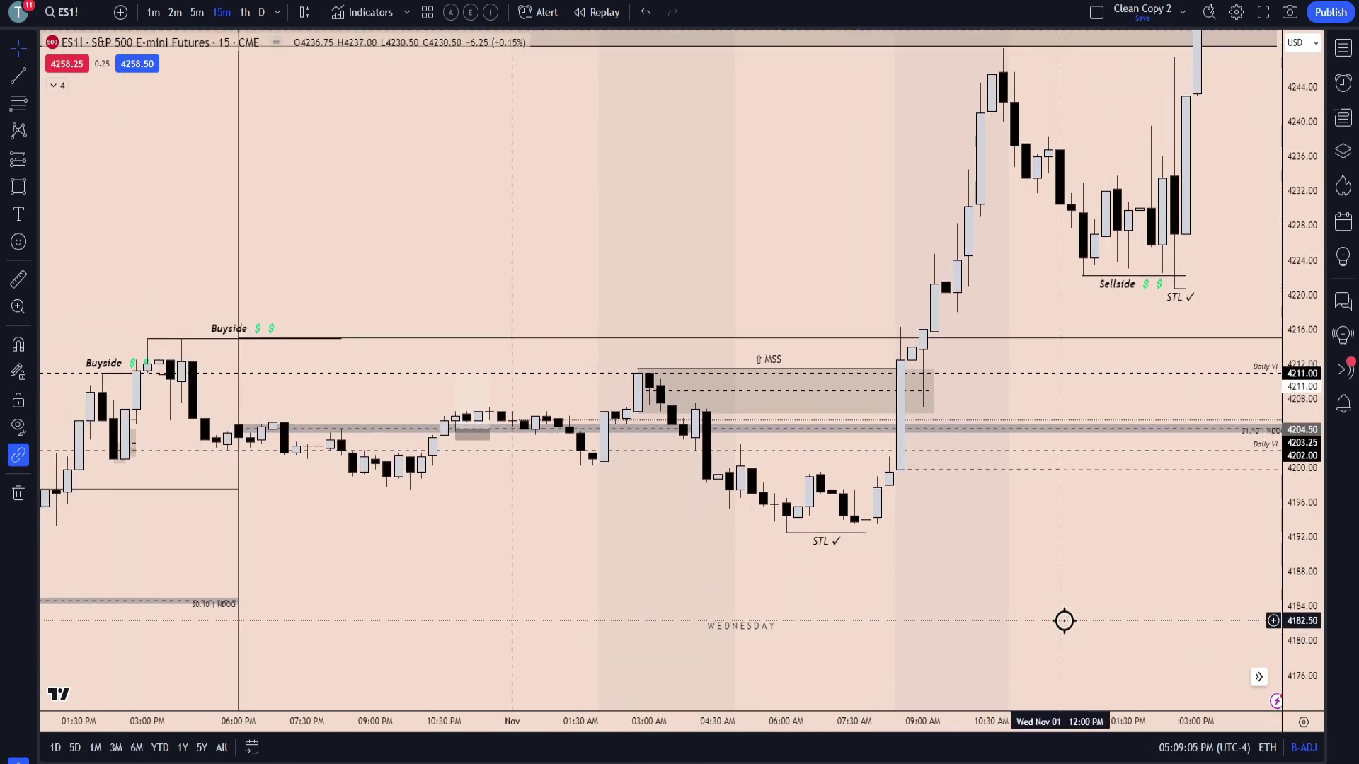
{"action": "scroll", "coordinate": [901, 474], "scroll_direction": "down", "scroll_amount": 3}
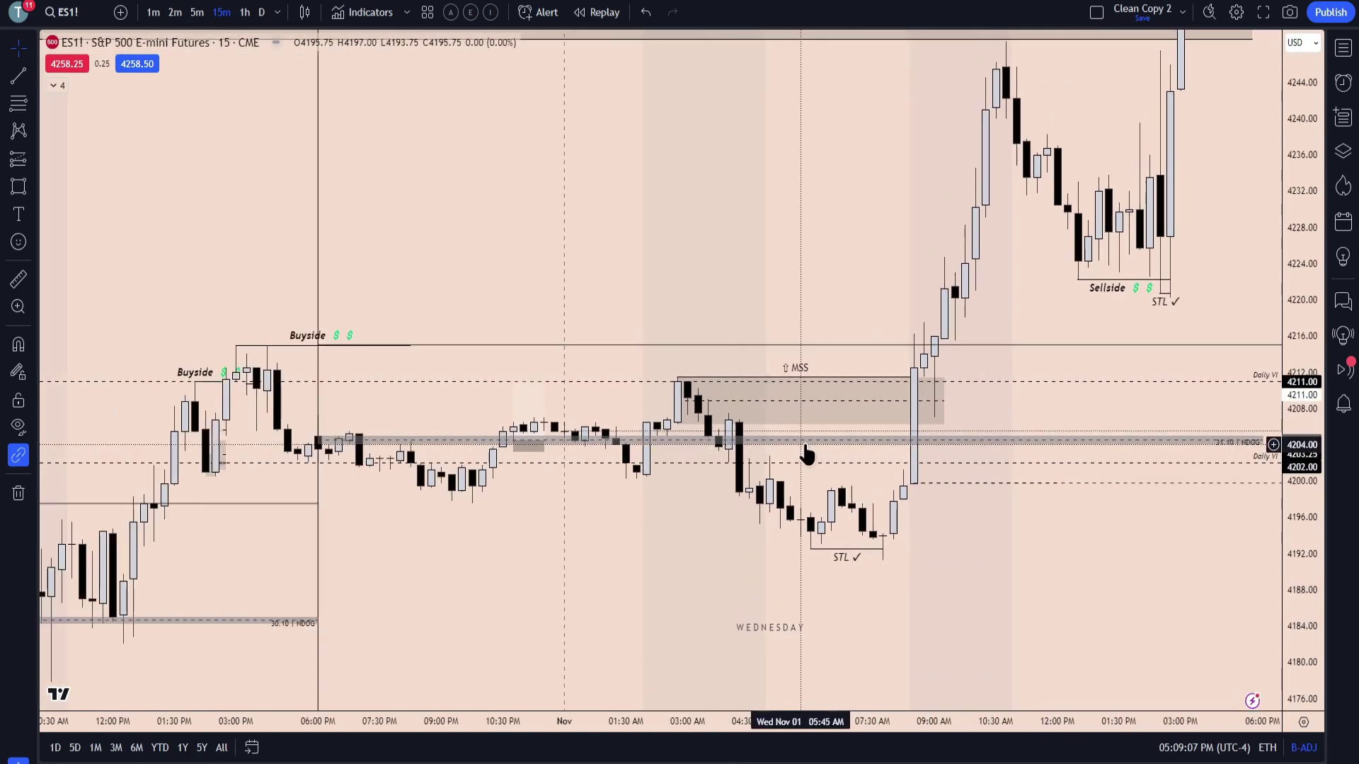
{"action": "left_click_drag", "start_coordinate": [811, 378], "coordinate": [794, 409]}
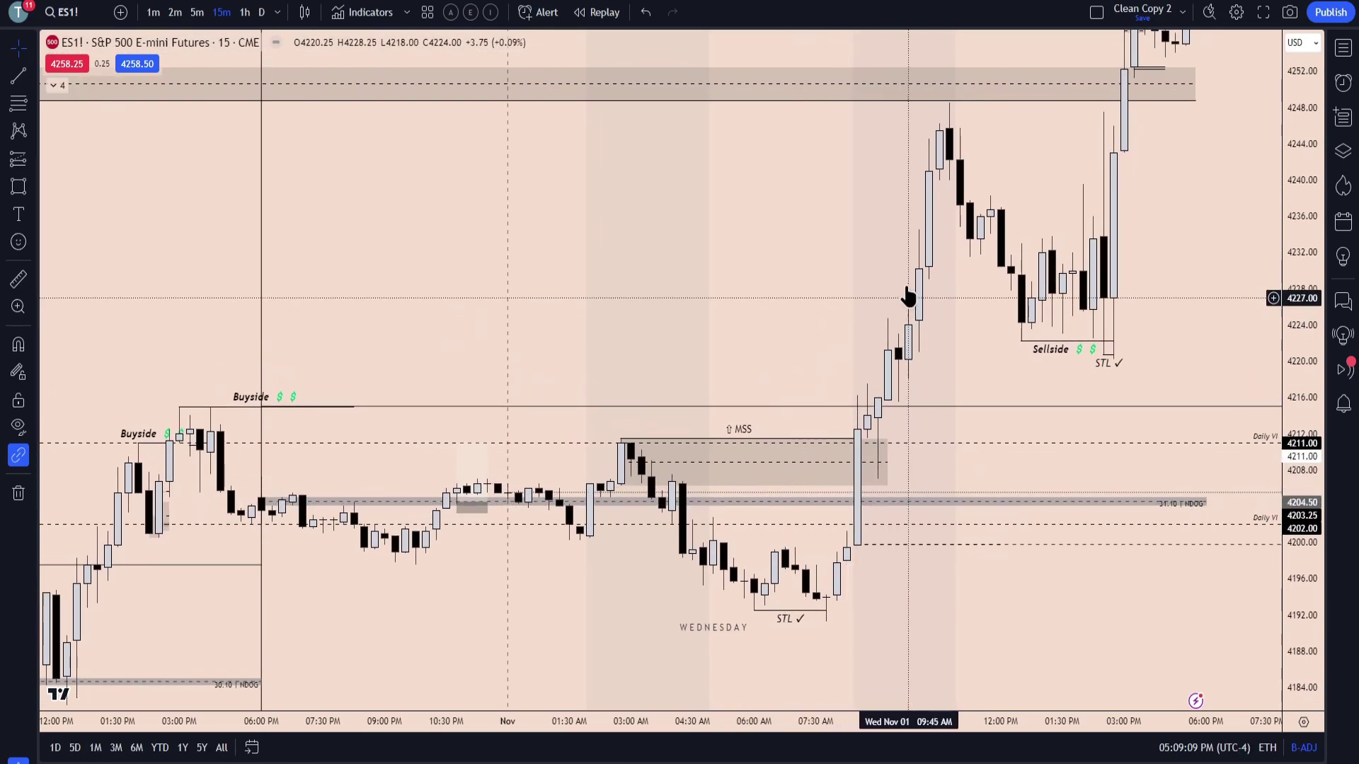
{"action": "left_click_drag", "start_coordinate": [900, 297], "coordinate": [850, 431]}
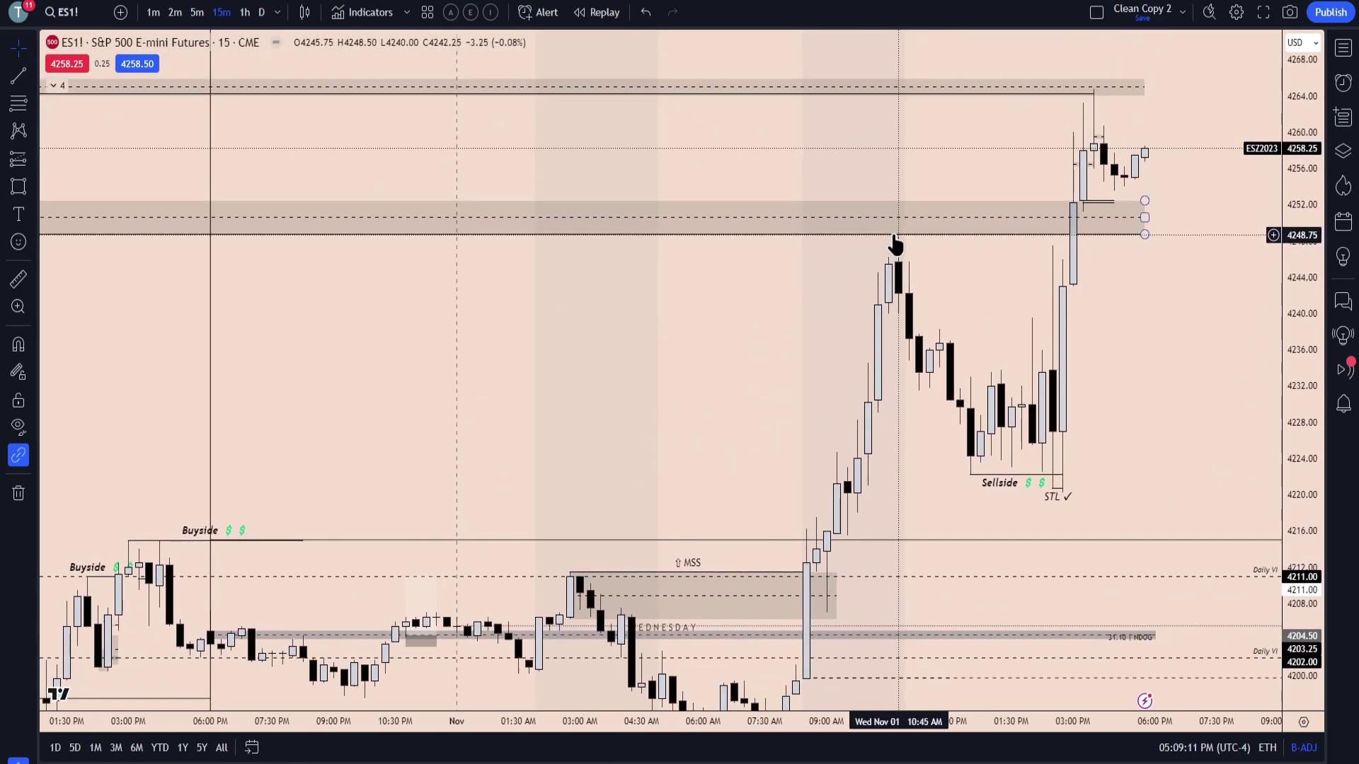
{"action": "scroll", "coordinate": [974, 239], "scroll_direction": "down", "scroll_amount": 1}
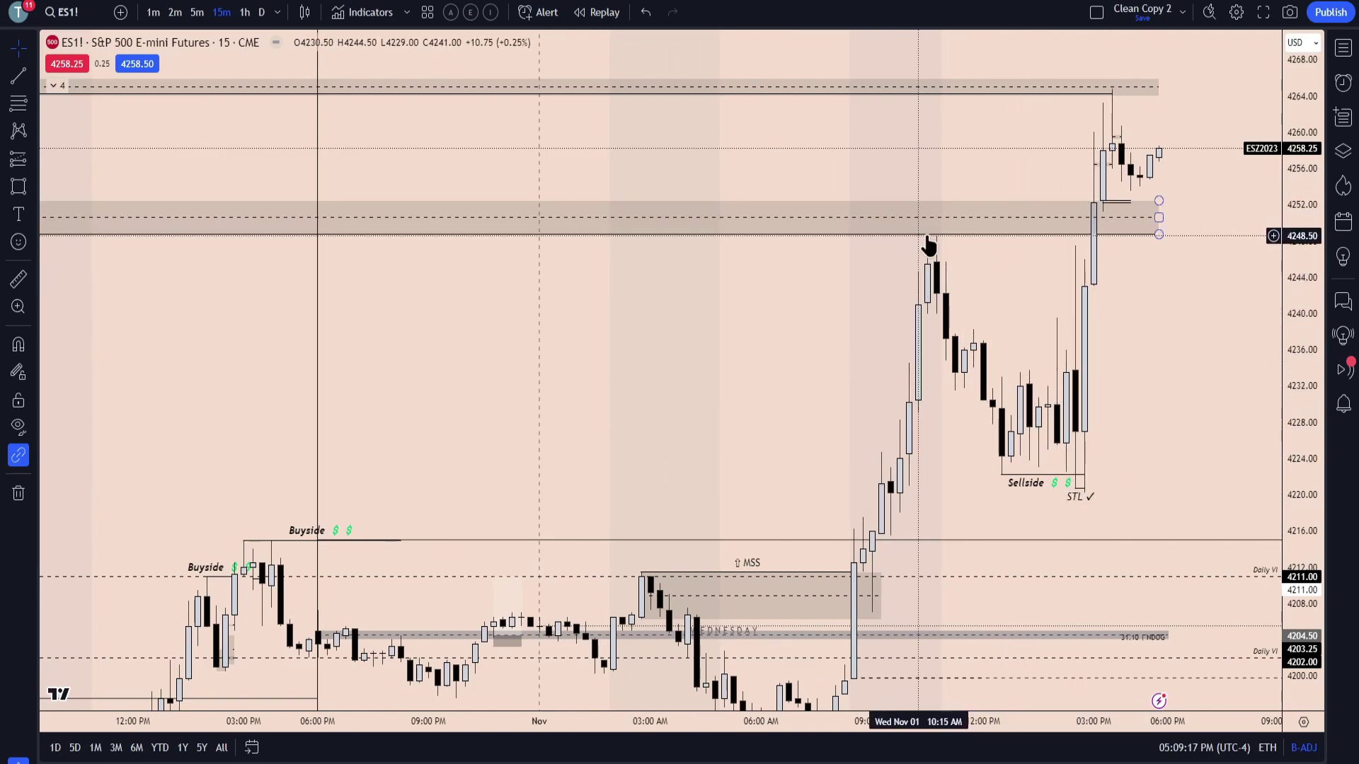
Step: Trace the 4248.75 buyside level and its shaded zone back to the October 25 sell-off
{"action": "scroll", "coordinate": [947, 246], "scroll_direction": "down", "scroll_amount": 10}
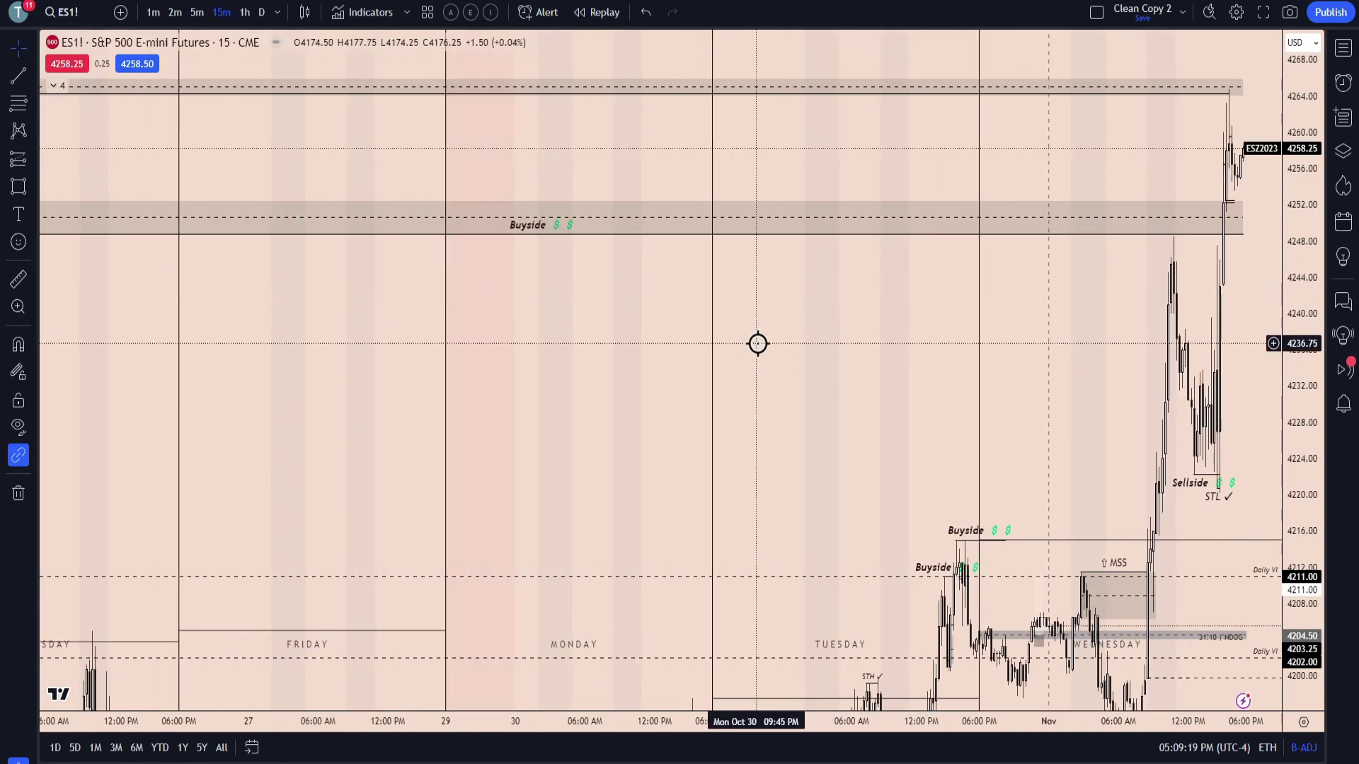
{"action": "scroll", "coordinate": [850, 396], "scroll_direction": "down", "scroll_amount": 5}
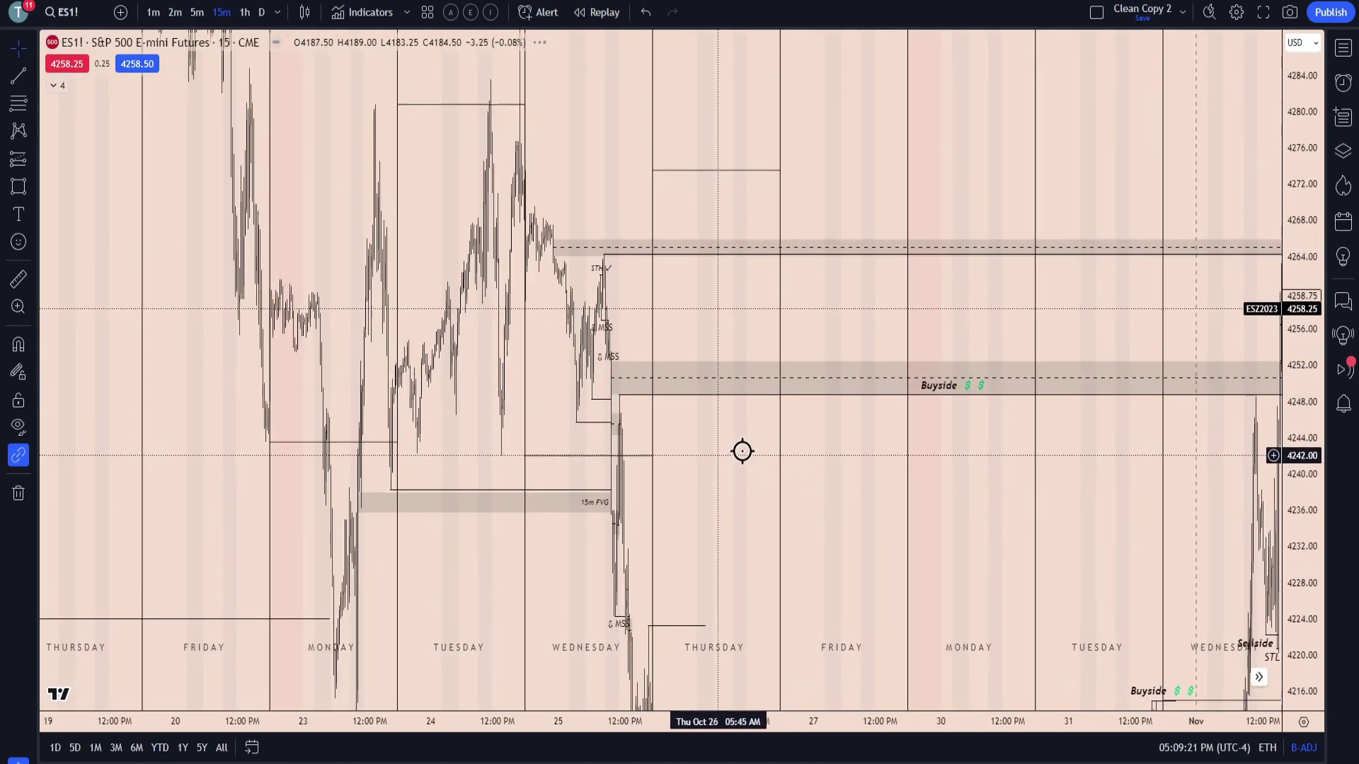
{"action": "left_click_drag", "start_coordinate": [731, 455], "coordinate": [972, 424]}
{"action": "scroll", "coordinate": [766, 447], "scroll_direction": "up", "scroll_amount": 8}
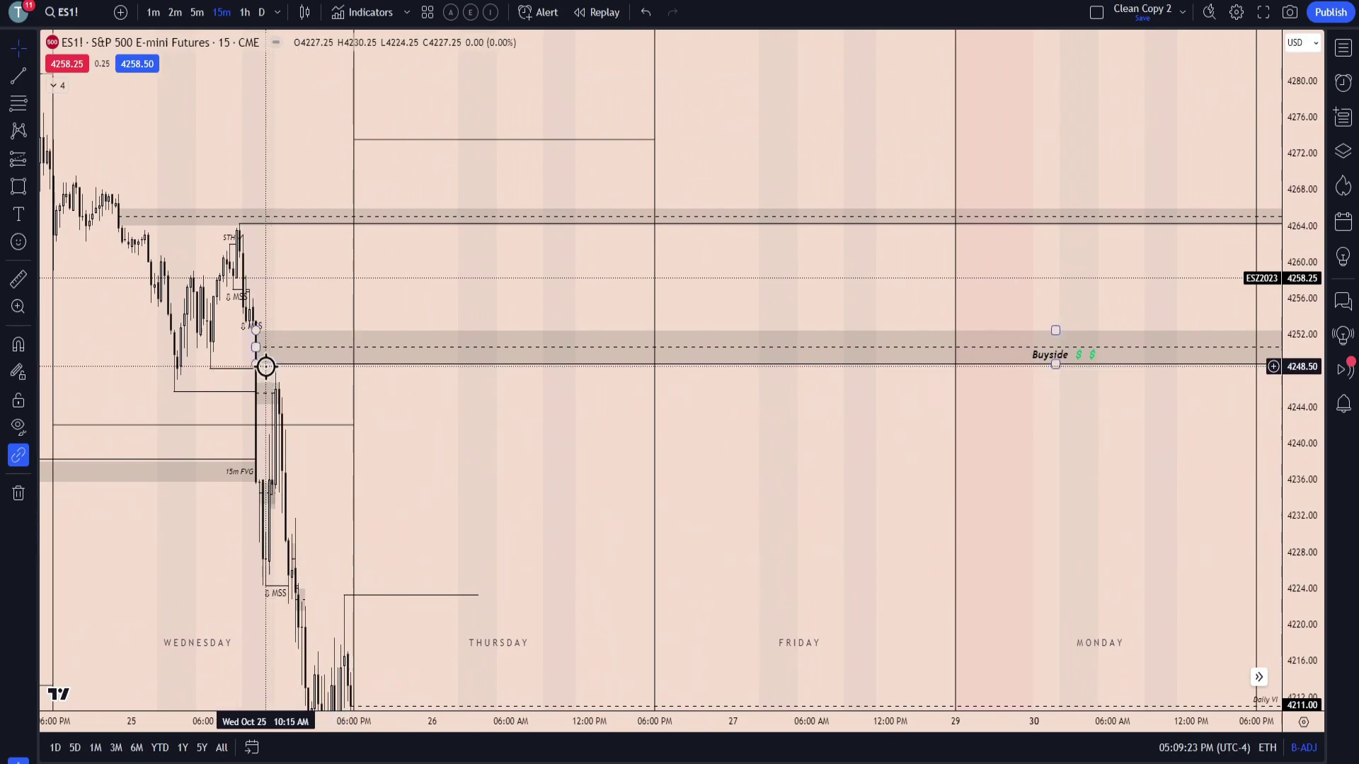
{"action": "left_click_drag", "start_coordinate": [482, 471], "coordinate": [1090, 442]}
{"action": "scroll", "coordinate": [780, 461], "scroll_direction": "up", "scroll_amount": 6}
{"action": "left_click_drag", "start_coordinate": [1299, 514], "coordinate": [1300, 397]}
{"action": "scroll", "coordinate": [1114, 479], "scroll_direction": "up", "scroll_amount": 2}
{"action": "left_click_drag", "start_coordinate": [1113, 479], "coordinate": [1087, 481]}
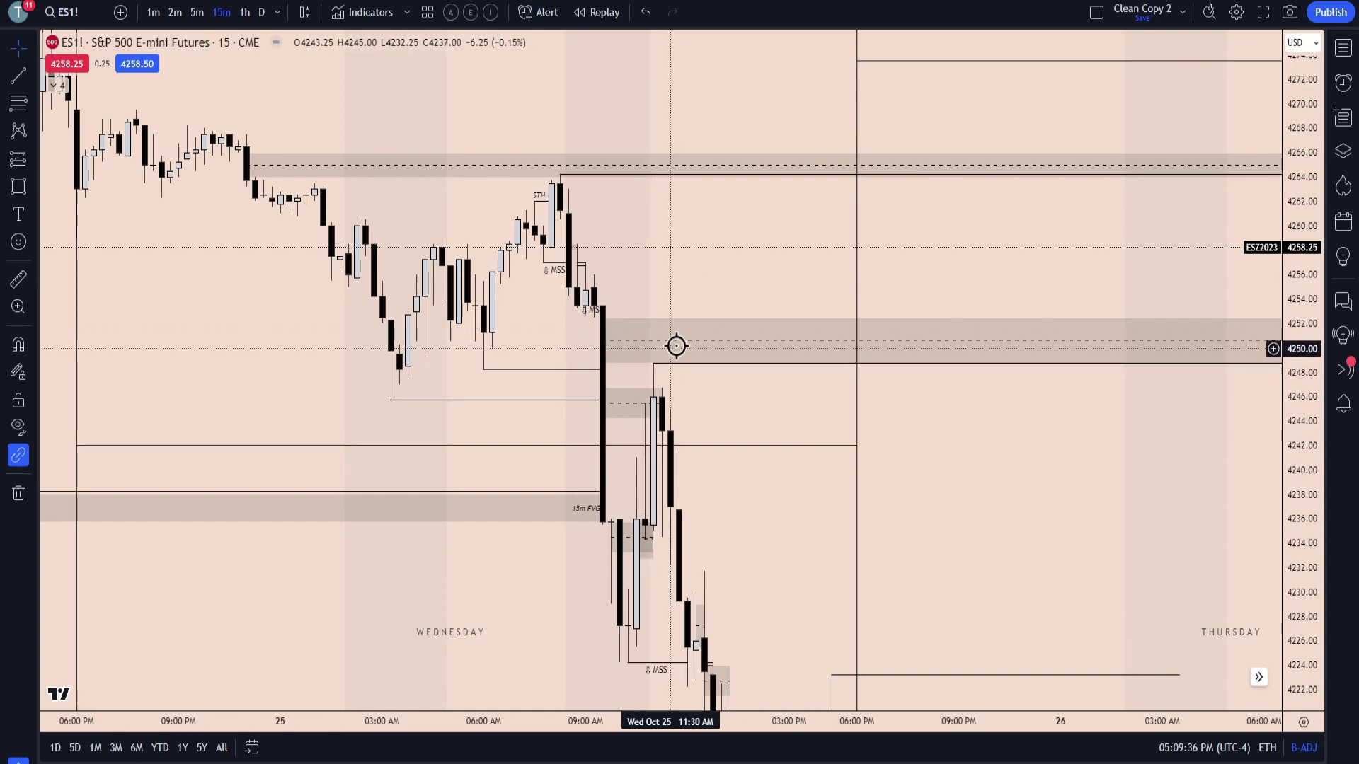
{"action": "left_click_drag", "start_coordinate": [544, 342], "coordinate": [565, 403]}
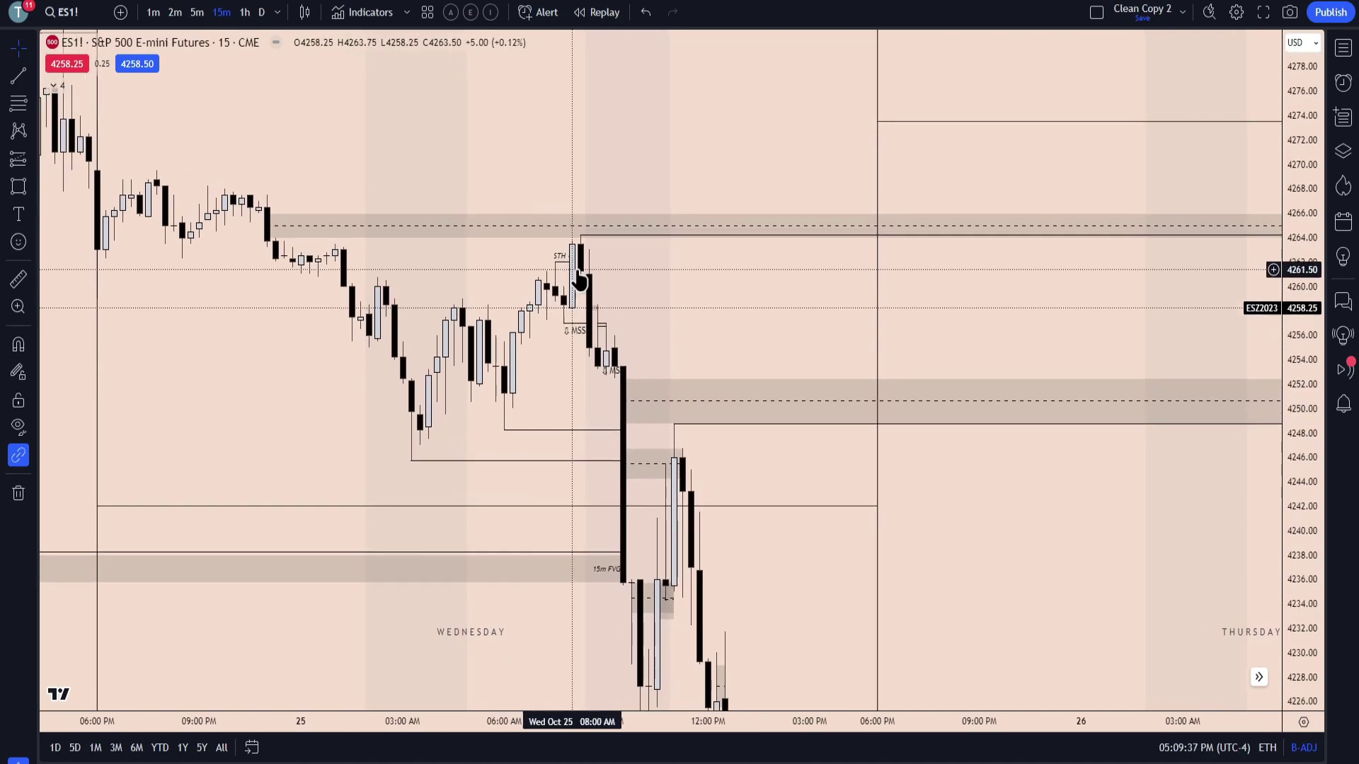
Step: Shorten the zone above 4248.75 to just after Wednesday's 11:00 AM candle, and end the 4248.75 line at the 3:00 PM candle
{"action": "left_click_drag", "start_coordinate": [1101, 319], "coordinate": [901, 304]}
{"action": "right_click", "coordinate": [783, 293]}
{"action": "left_click", "coordinate": [789, 306]}
{"action": "scroll", "coordinate": [1040, 491], "scroll_direction": "up", "scroll_amount": 9}
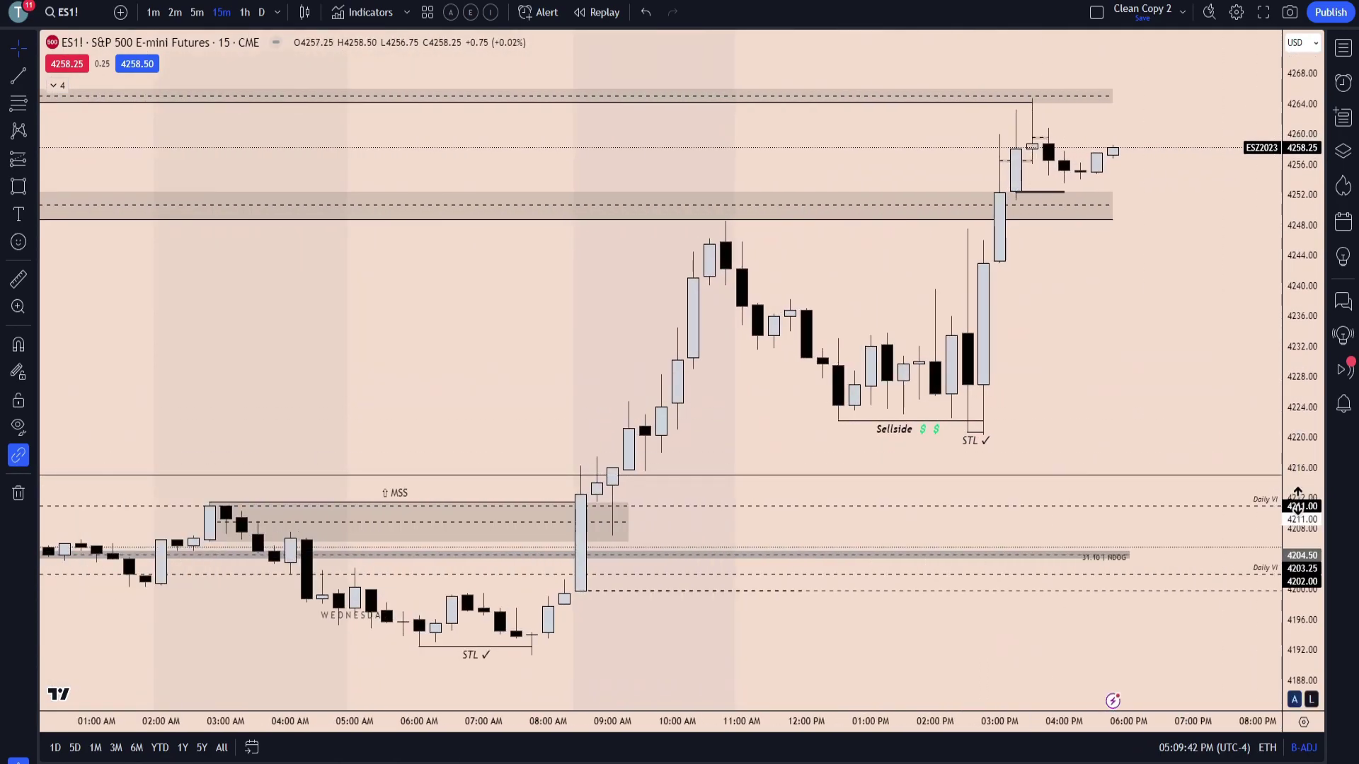
{"action": "left_click_drag", "start_coordinate": [1302, 507], "coordinate": [1302, 309]}
{"action": "left_click_drag", "start_coordinate": [1217, 309], "coordinate": [1206, 472]}
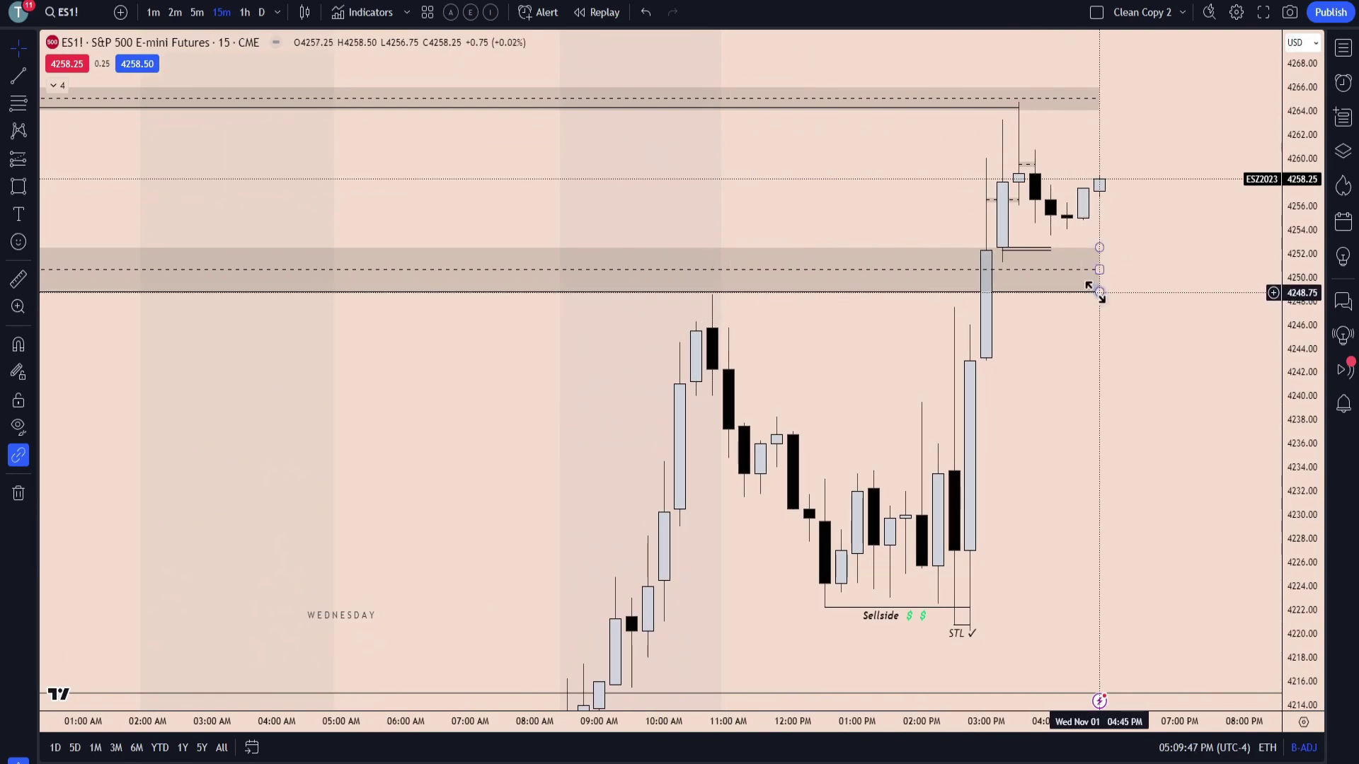
{"action": "left_click_drag", "start_coordinate": [1099, 269], "coordinate": [743, 265]}
{"action": "left_click", "coordinate": [1098, 286]}
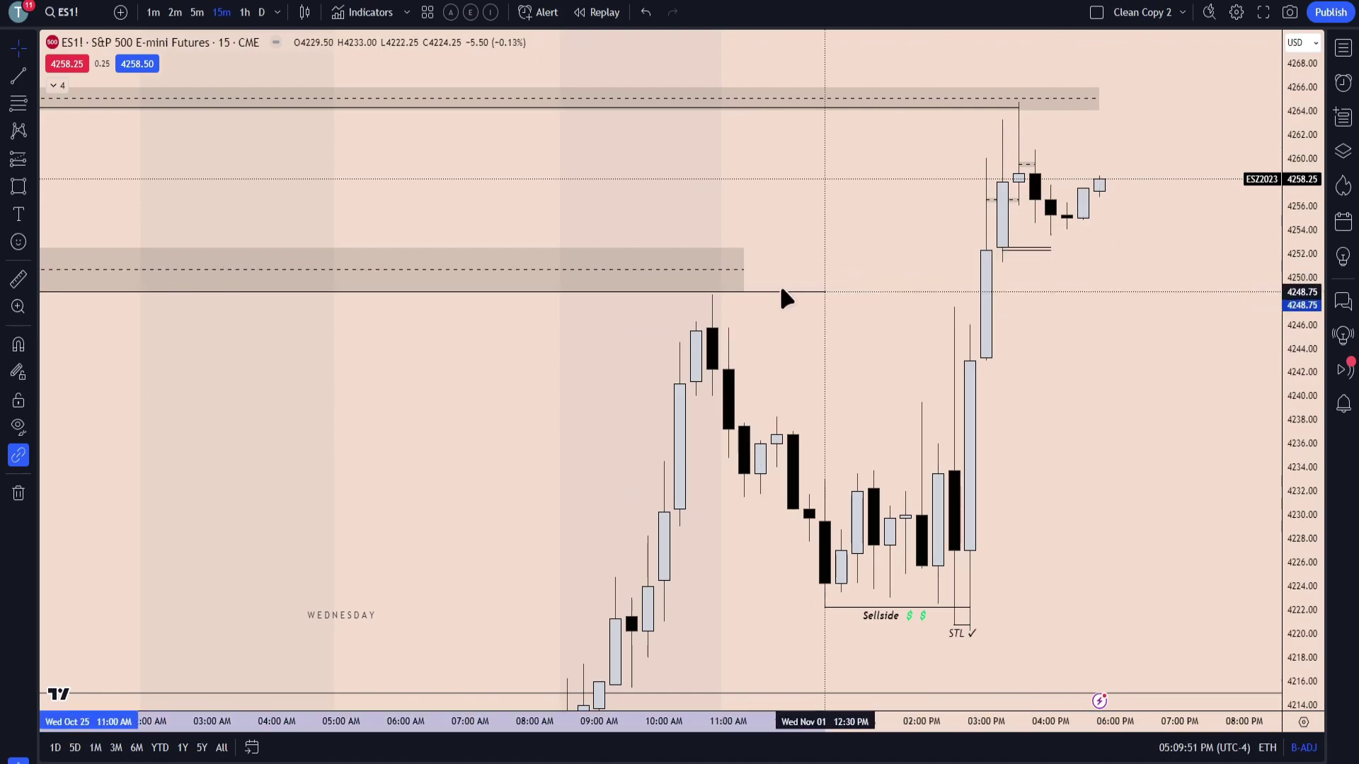
{"action": "left_click_drag", "start_coordinate": [950, 301], "coordinate": [978, 308]}
{"action": "left_click", "coordinate": [1034, 305]}
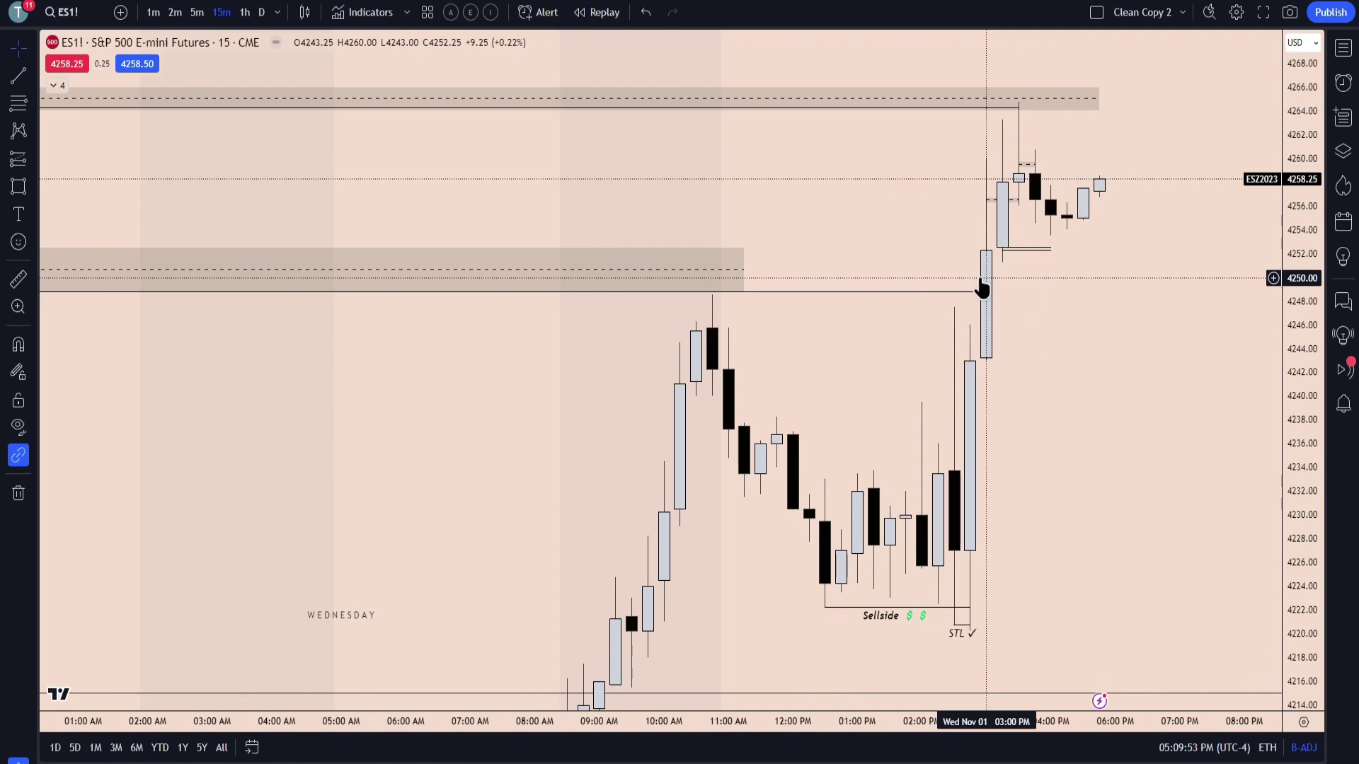
Step: Extend the right edge of the zone above 4248.75 to Wednesday's 3:00 PM candle
{"action": "left_click", "coordinate": [740, 270]}
{"action": "left_click_drag", "start_coordinate": [743, 270], "coordinate": [981, 297]}
{"action": "left_click", "coordinate": [1045, 362]}
Step: Switch the chart to the 5-minute timeframe, keeping Wednesday's session in view
{"action": "scroll", "coordinate": [931, 509], "scroll_direction": "down", "scroll_amount": 4}
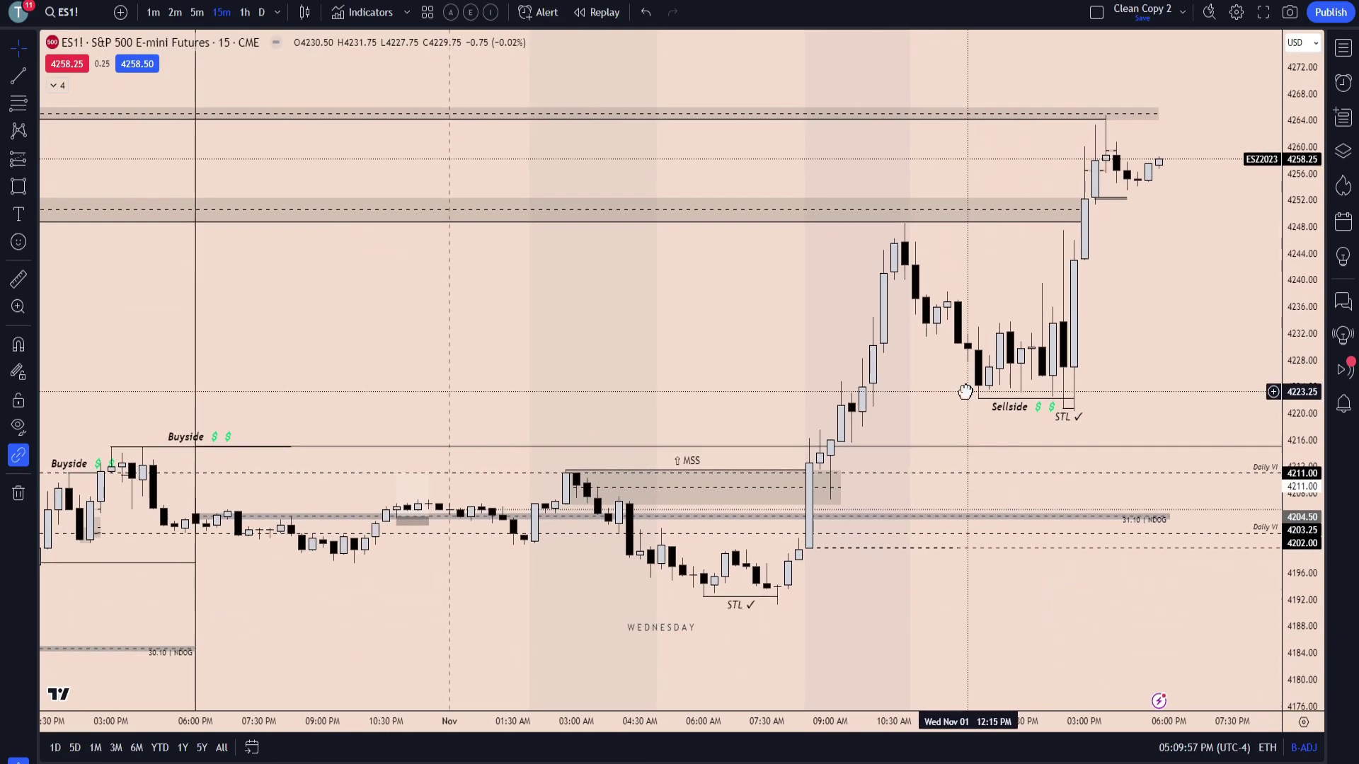
{"action": "left_click", "coordinate": [196, 12]}
{"action": "scroll", "coordinate": [807, 592], "scroll_direction": "down", "scroll_amount": 3}
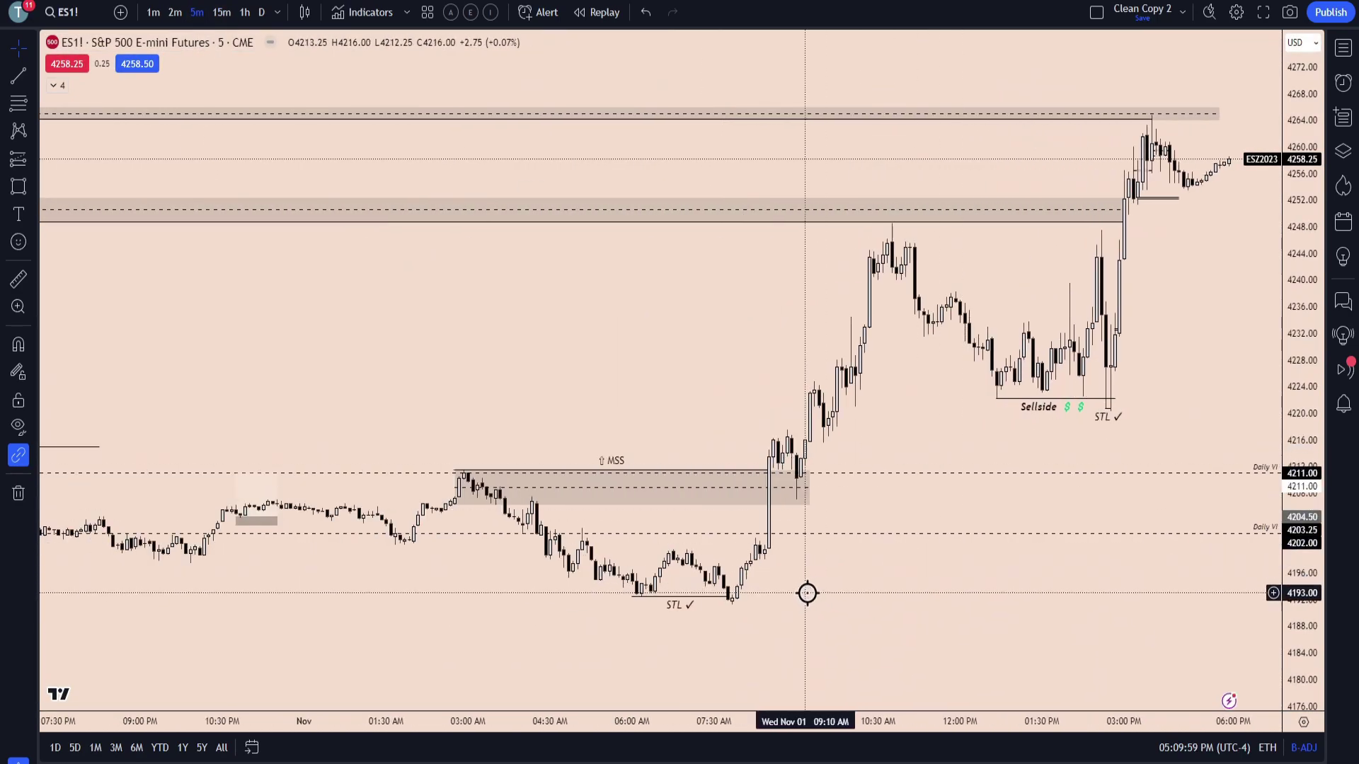
Step: Examine the short-term low and the zone beneath the MSS line around Wednesday's 8:30 AM rally
{"action": "left_click_drag", "start_coordinate": [1294, 622], "coordinate": [1295, 382]}
{"action": "left_click_drag", "start_coordinate": [916, 507], "coordinate": [982, 337]}
{"action": "scroll", "coordinate": [982, 337], "scroll_direction": "up", "scroll_amount": 3}
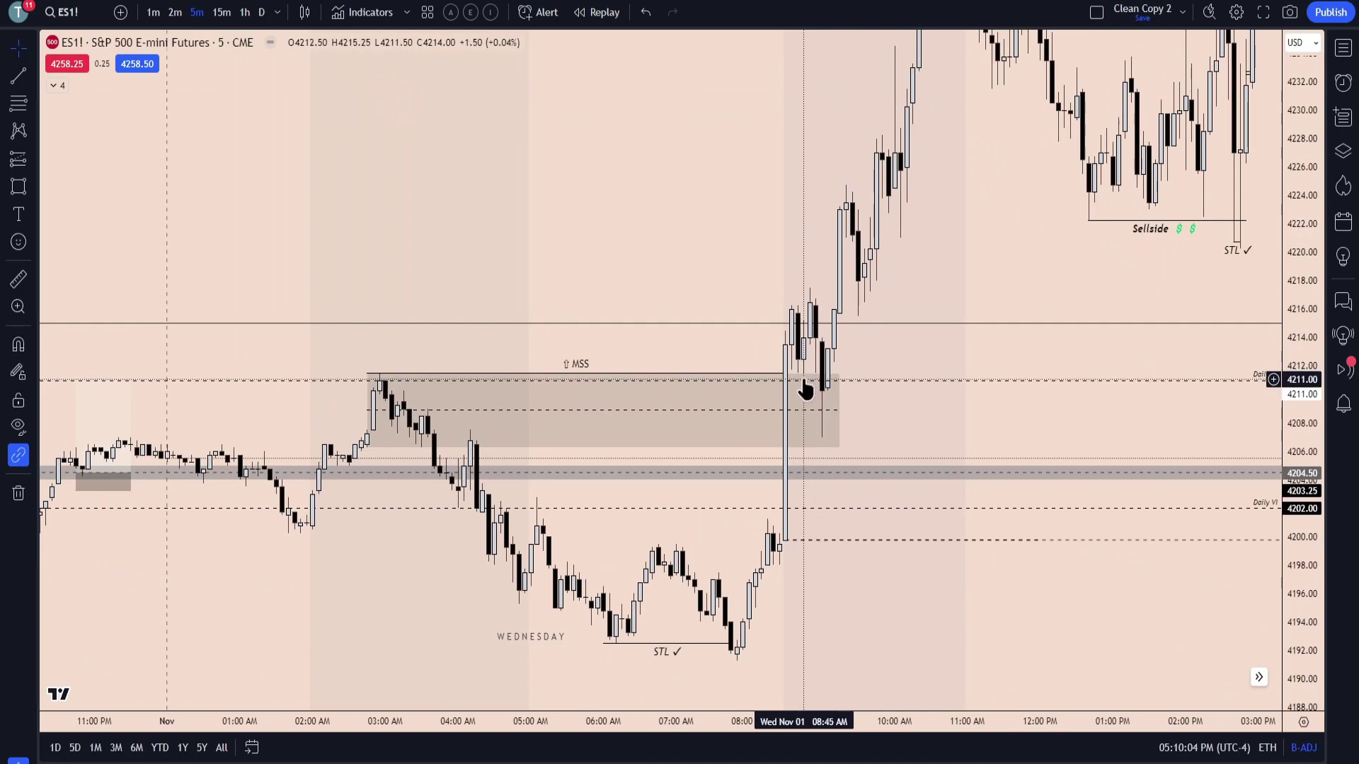
{"action": "left_click_drag", "start_coordinate": [880, 613], "coordinate": [920, 462]}
{"action": "scroll", "coordinate": [771, 504], "scroll_direction": "up", "scroll_amount": 3}
{"action": "left_click_drag", "start_coordinate": [1298, 579], "coordinate": [1298, 421]}
{"action": "left_click_drag", "start_coordinate": [902, 482], "coordinate": [925, 460]}
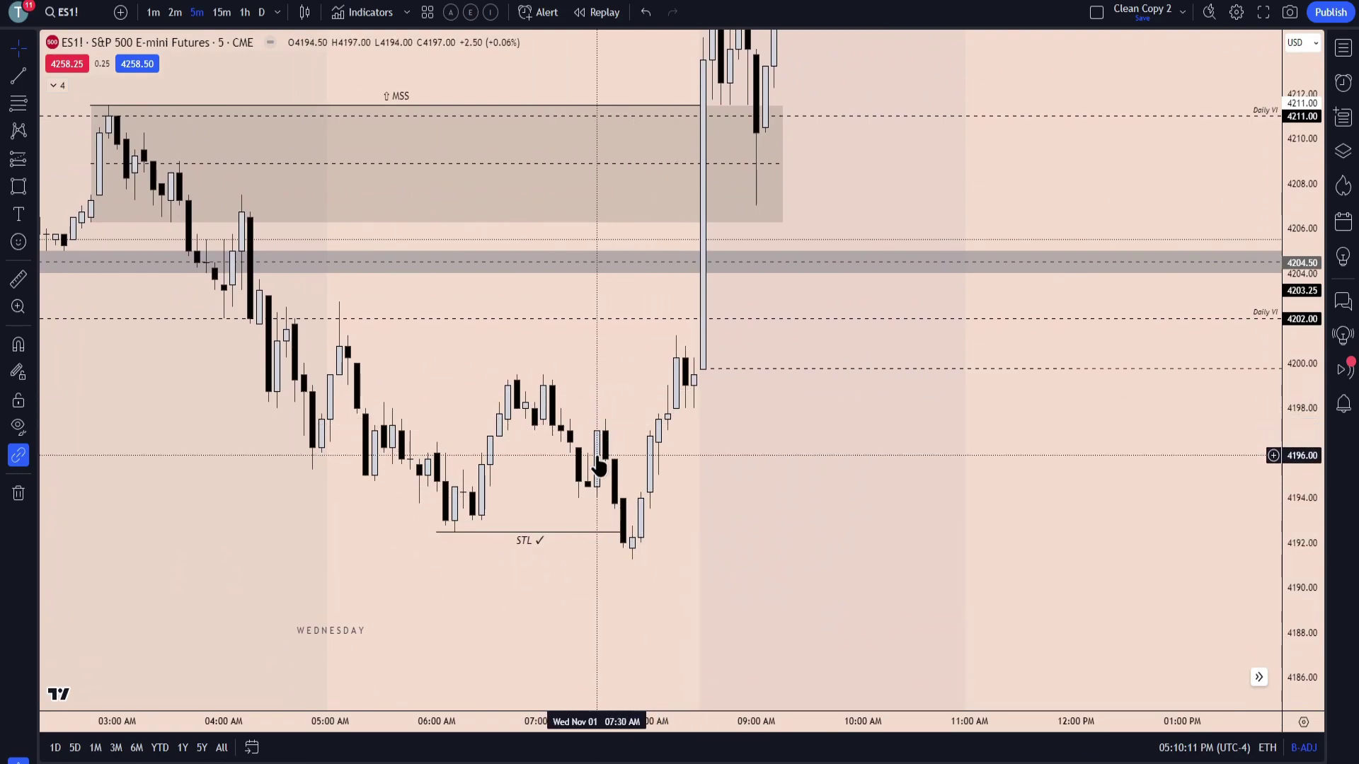
{"action": "scroll", "coordinate": [729, 473], "scroll_direction": "down", "scroll_amount": 1}
{"action": "left_click_drag", "start_coordinate": [883, 479], "coordinate": [865, 491]}
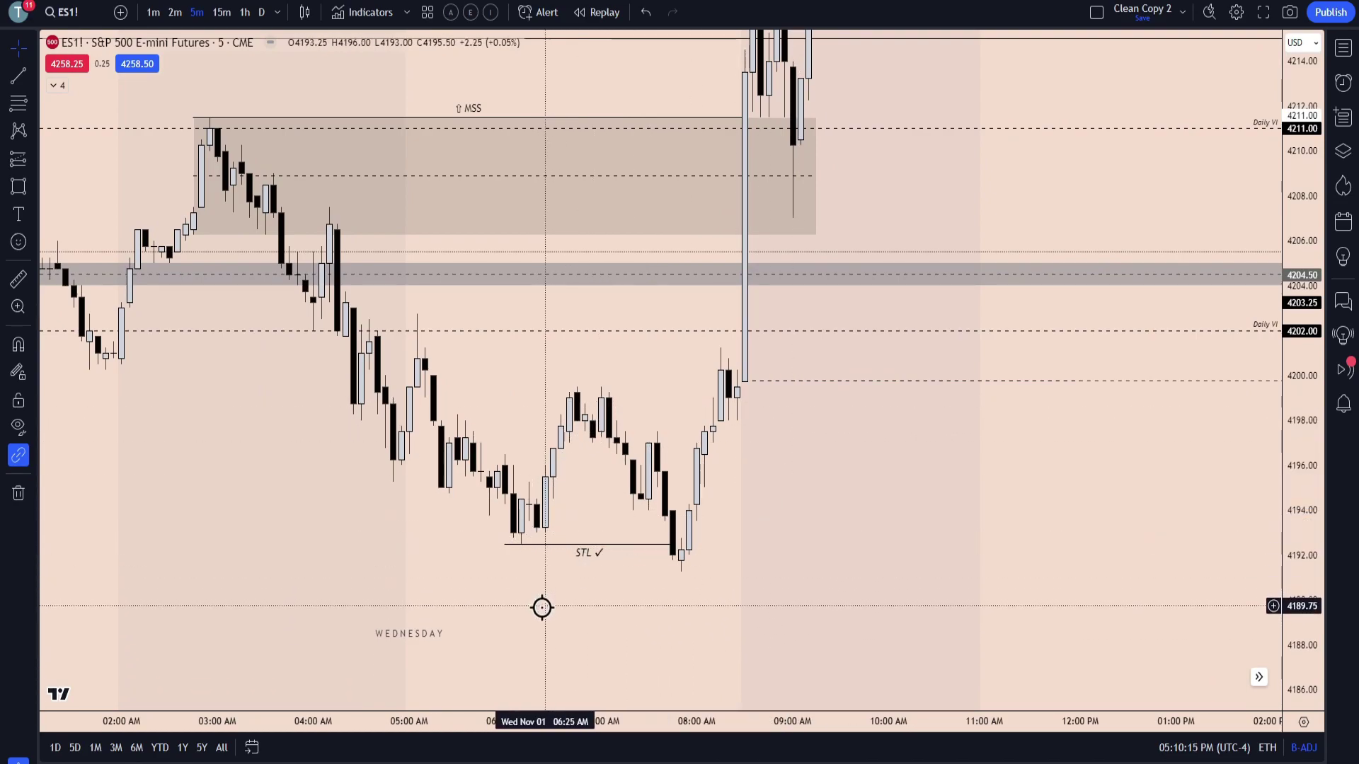
Step: Trace a path through the swings from the 6:10 AM low via the 7:50 AM low to the 8:30 AM rally, and delete it
{"action": "left_click", "coordinate": [521, 544]}
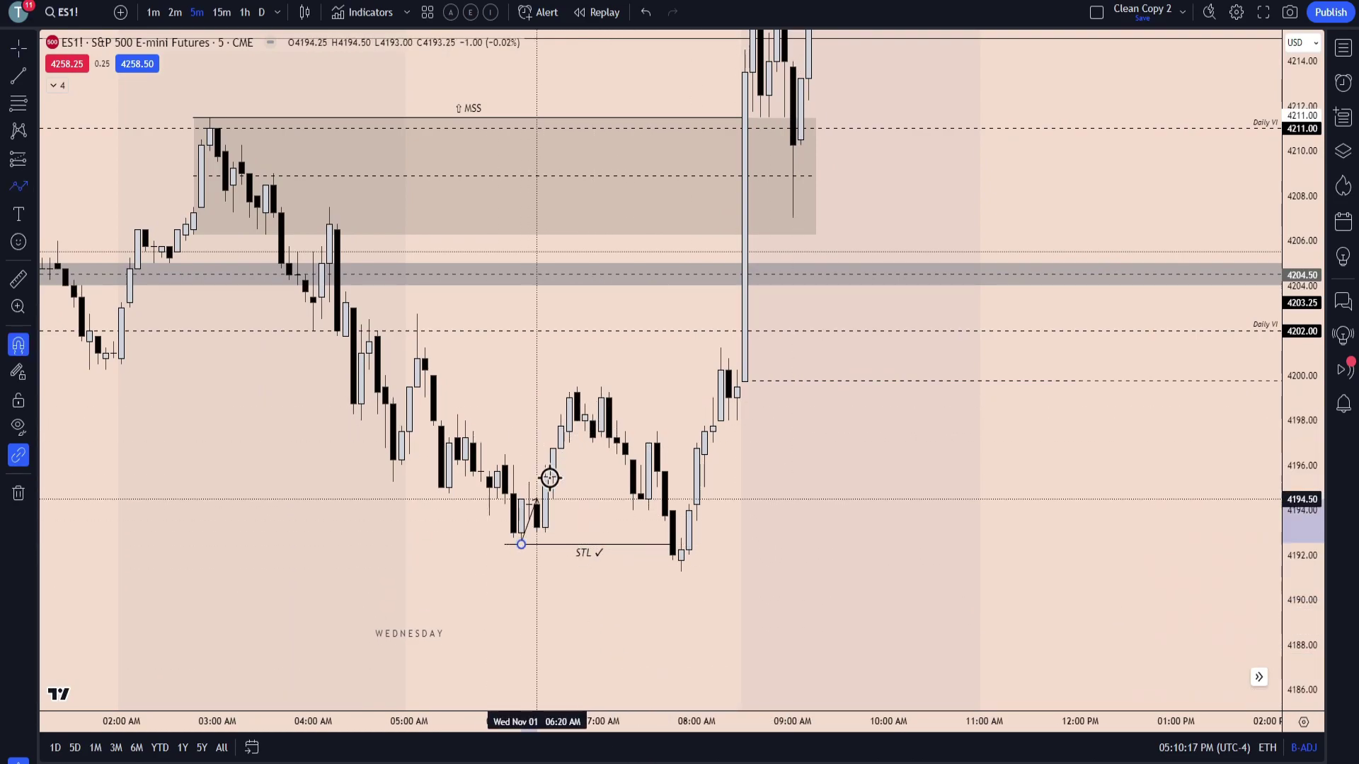
{"action": "left_click", "coordinate": [578, 387]}
{"action": "left_click", "coordinate": [681, 572]}
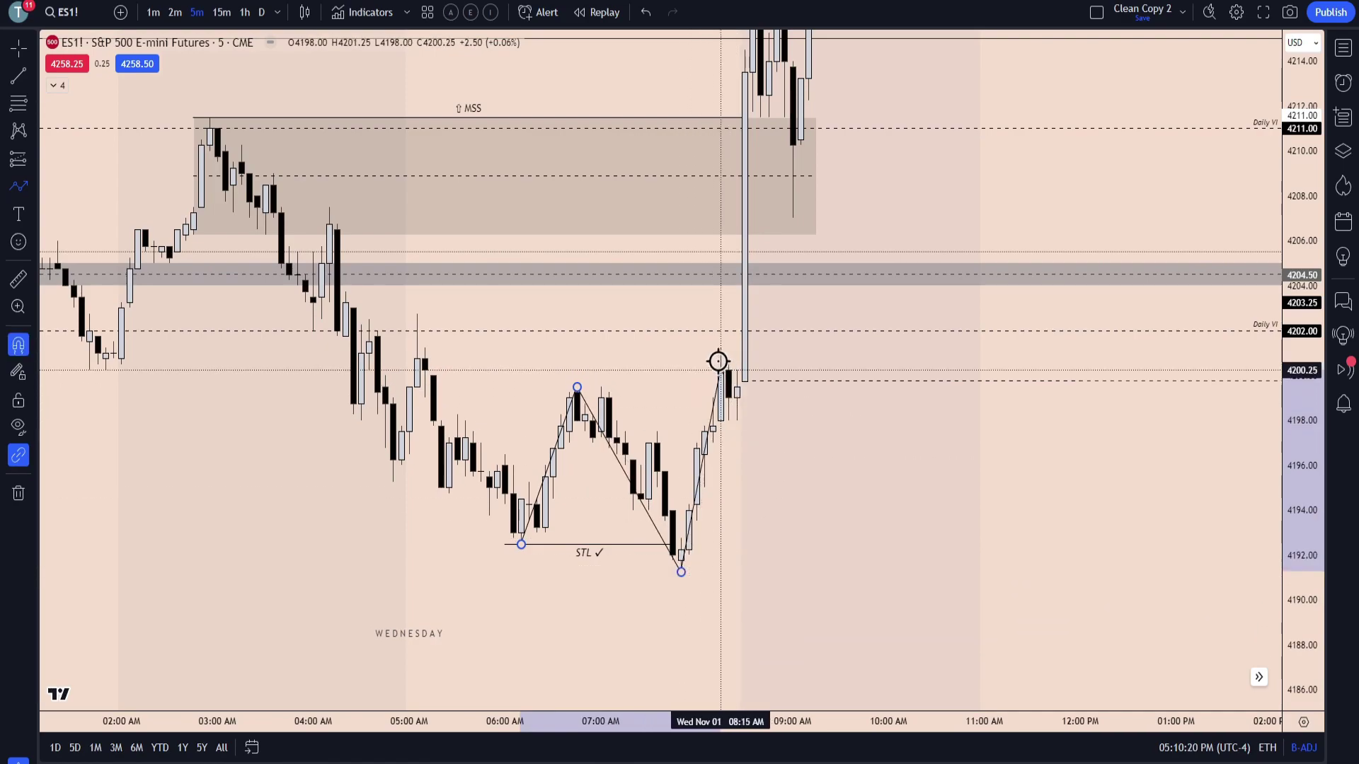
{"action": "left_click", "coordinate": [737, 417]}
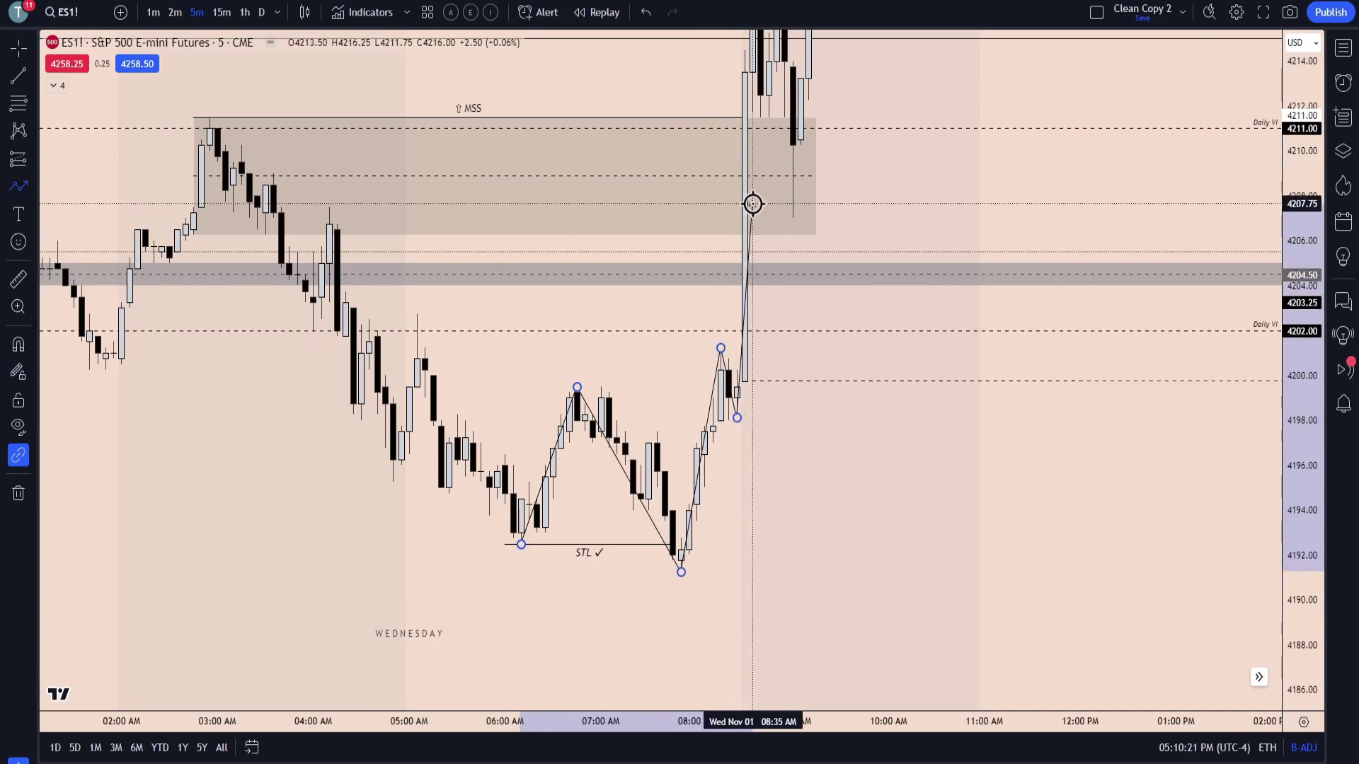
{"action": "left_click", "coordinate": [748, 203]}
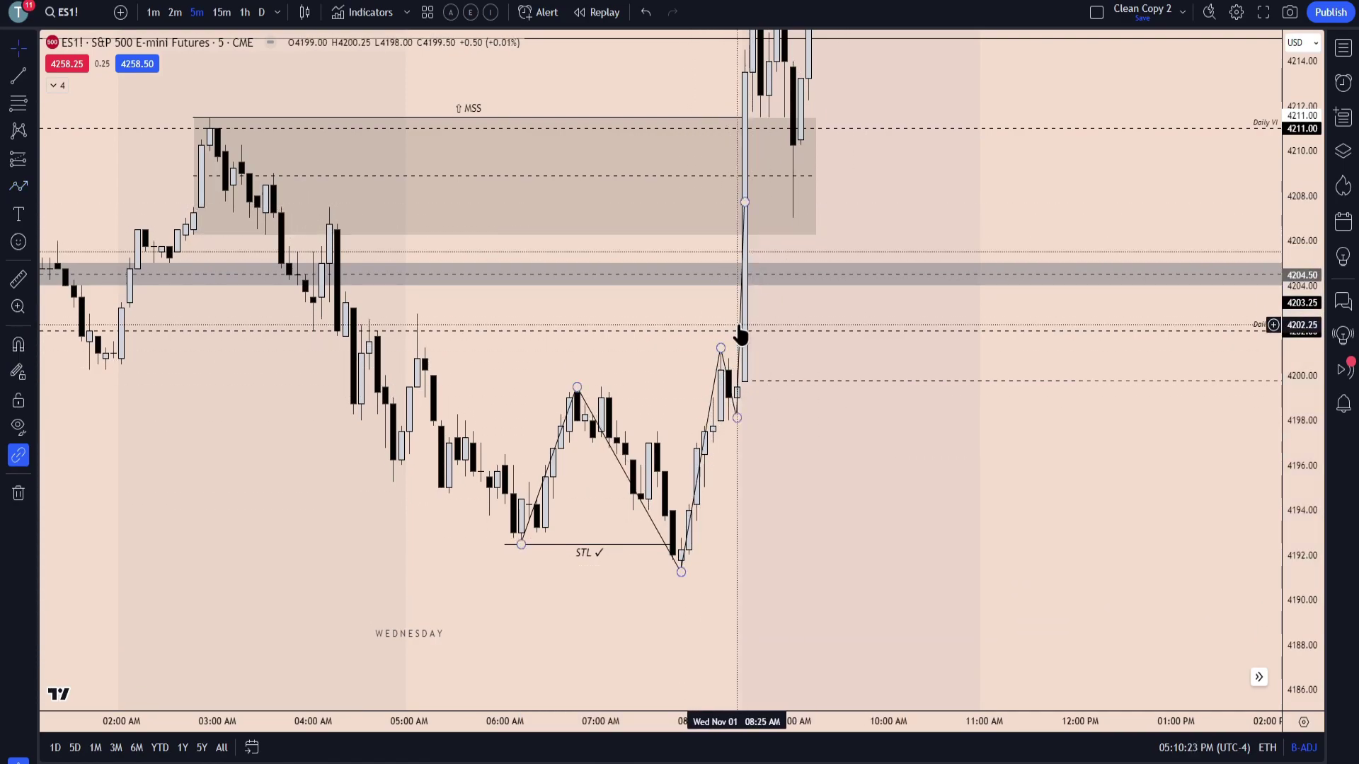
{"action": "key", "text": "Delete"}
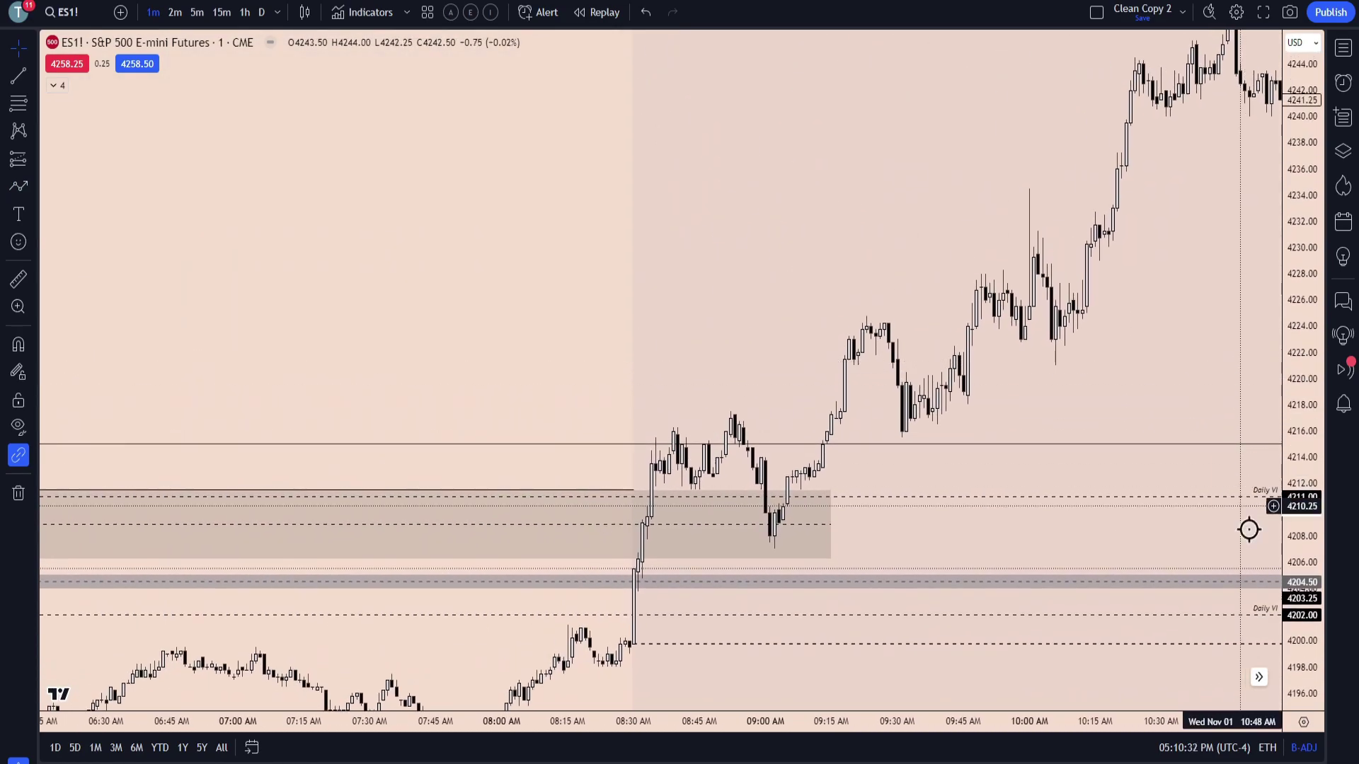
Step: On the 1-minute chart, shorten the zone beneath the MSS line to Wednesday's 9:02 AM candle
{"action": "left_click_drag", "start_coordinate": [1297, 585], "coordinate": [1259, 446]}
{"action": "scroll", "coordinate": [981, 469], "scroll_direction": "up", "scroll_amount": 4}
{"action": "left_click_drag", "start_coordinate": [981, 468], "coordinate": [1104, 452]}
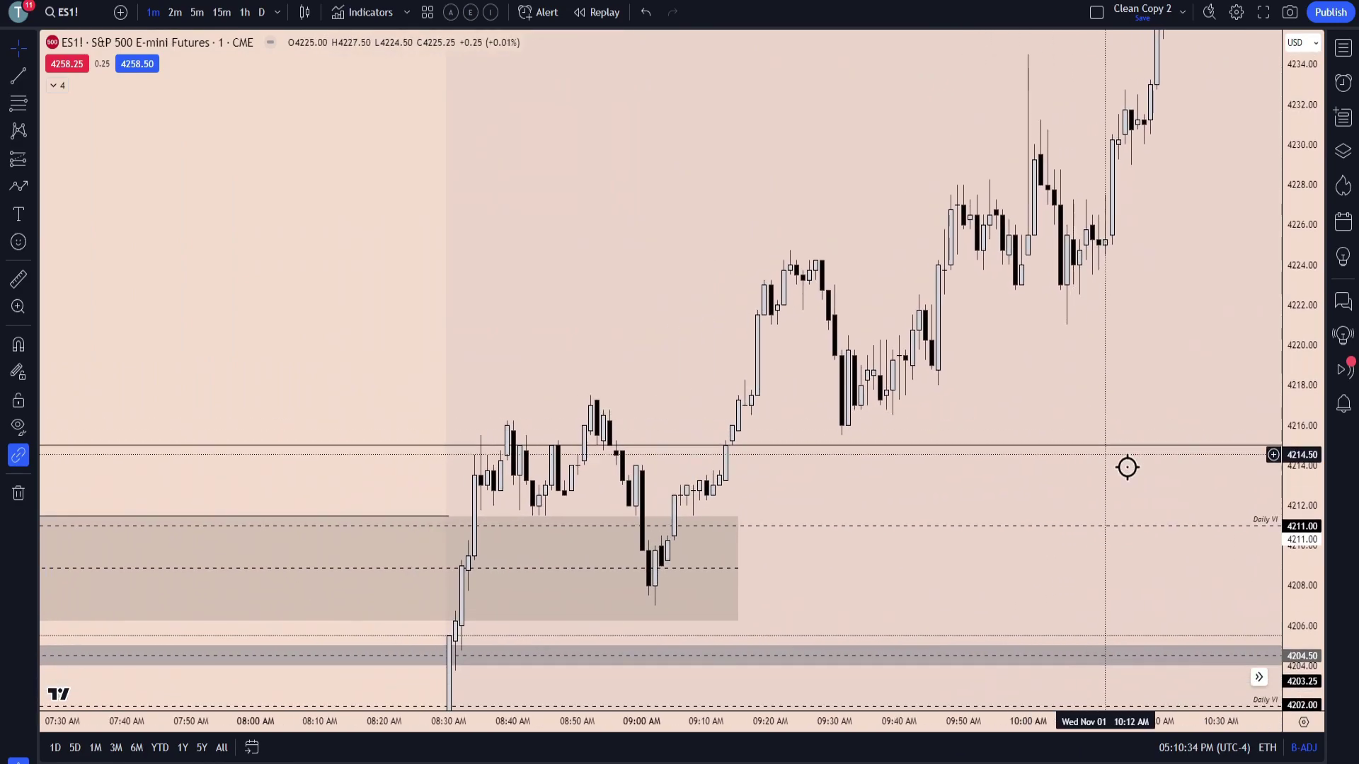
{"action": "left_click_drag", "start_coordinate": [1307, 439], "coordinate": [1303, 602]}
{"action": "scroll", "coordinate": [1090, 396], "scroll_direction": "down", "scroll_amount": 2}
{"action": "left_click_drag", "start_coordinate": [1111, 379], "coordinate": [1020, 367]}
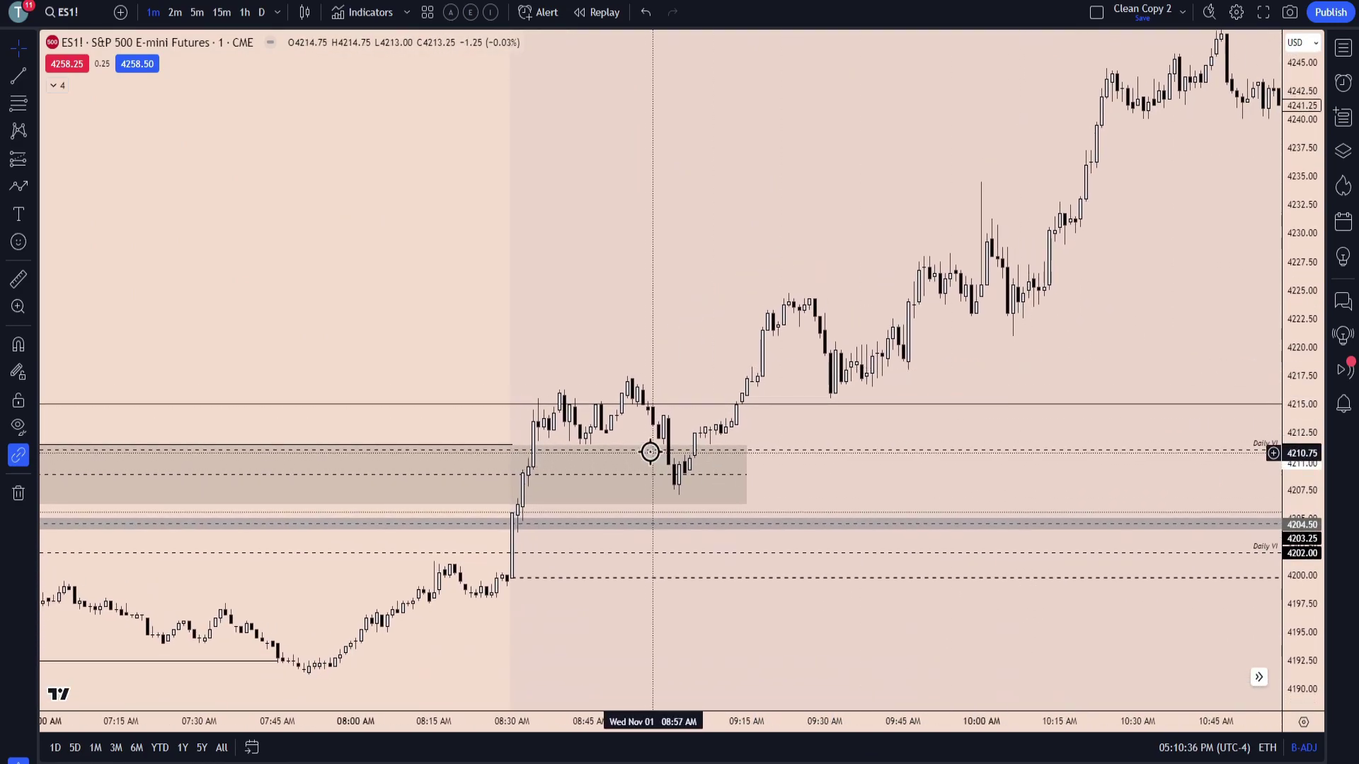
{"action": "left_click_drag", "start_coordinate": [746, 475], "coordinate": [678, 475]}
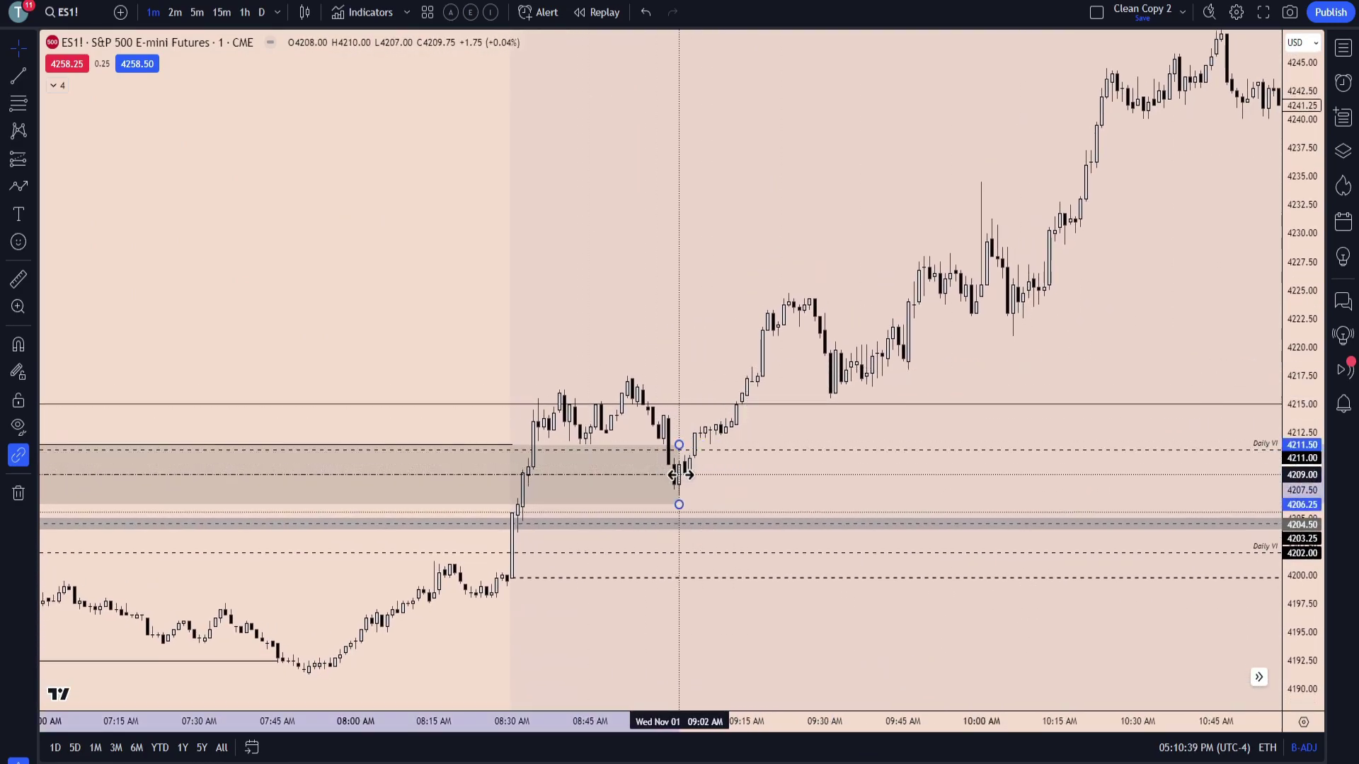
{"action": "left_click", "coordinate": [746, 517]}
Step: Extend the MSS line to the 8:34 AM candle and the zone beneath it to the 9:08 AM candle
{"action": "left_click_drag", "start_coordinate": [1297, 623], "coordinate": [1282, 482]}
{"action": "scroll", "coordinate": [868, 468], "scroll_direction": "up", "scroll_amount": 2}
{"action": "left_click_drag", "start_coordinate": [868, 467], "coordinate": [1040, 469]}
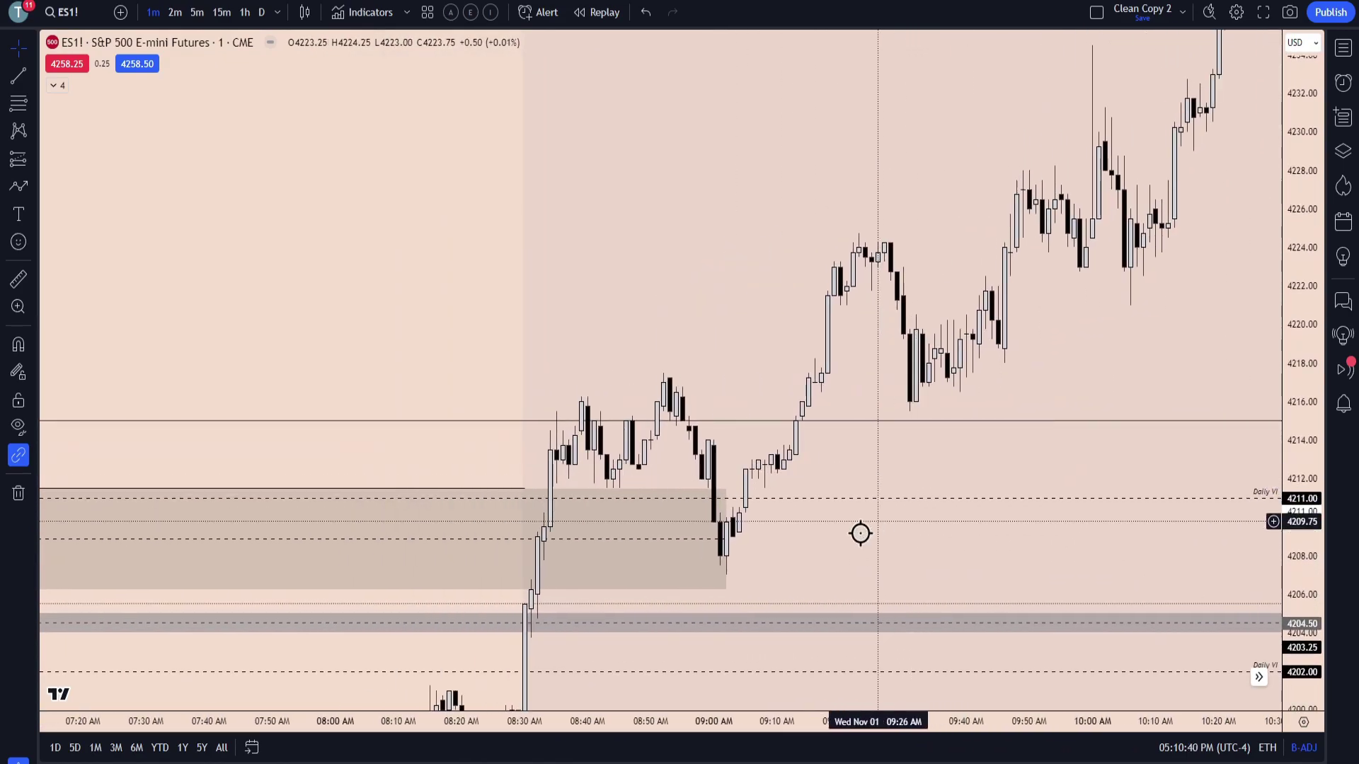
{"action": "left_click_drag", "start_coordinate": [525, 488], "coordinate": [549, 488]}
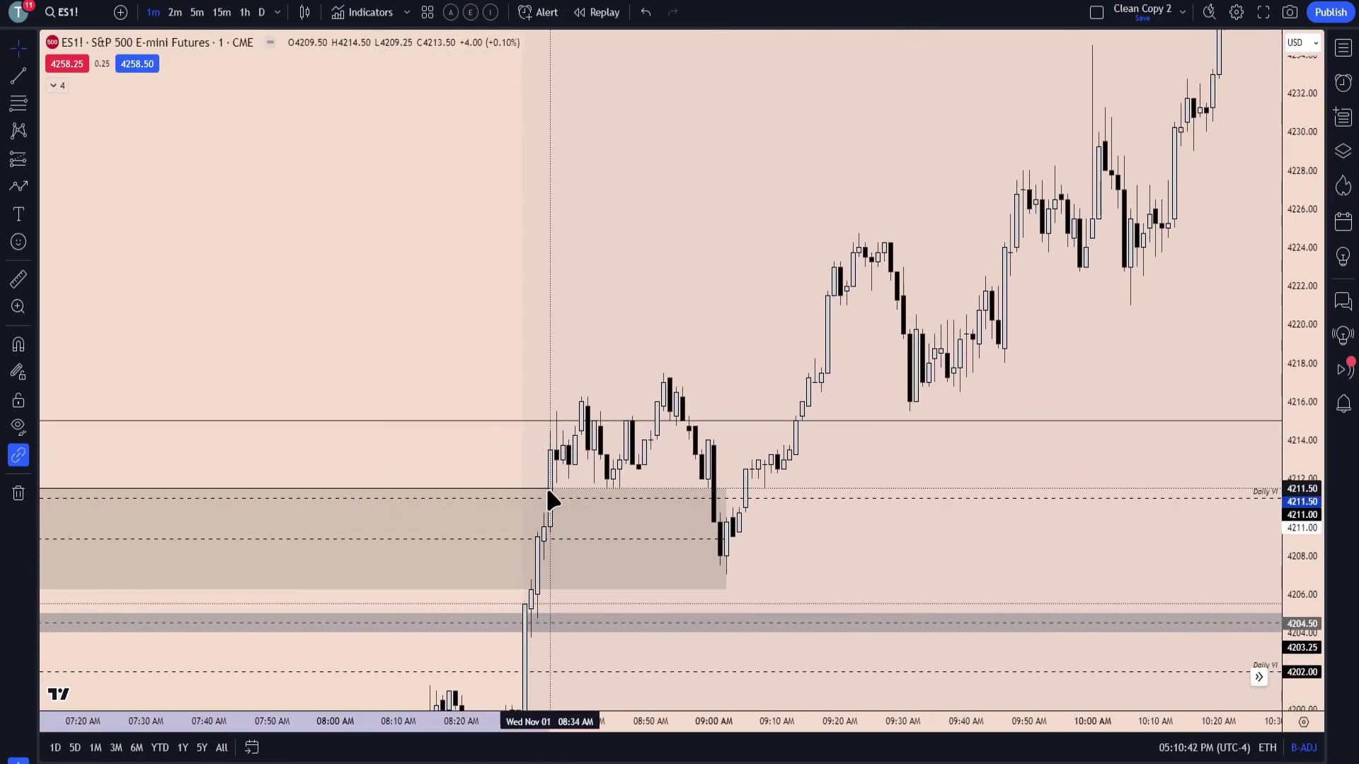
{"action": "left_click", "coordinate": [545, 450]}
{"action": "left_click_drag", "start_coordinate": [727, 538], "coordinate": [770, 538]}
{"action": "left_click", "coordinate": [1144, 570]}
Step: Draw a small zone from 4210.50 to 4212.00 starting at the 9:05 AM candle, and extend it to 9:10 AM
{"action": "left_click_drag", "start_coordinate": [1295, 598], "coordinate": [1288, 409]}
{"action": "scroll", "coordinate": [925, 560], "scroll_direction": "up", "scroll_amount": 3}
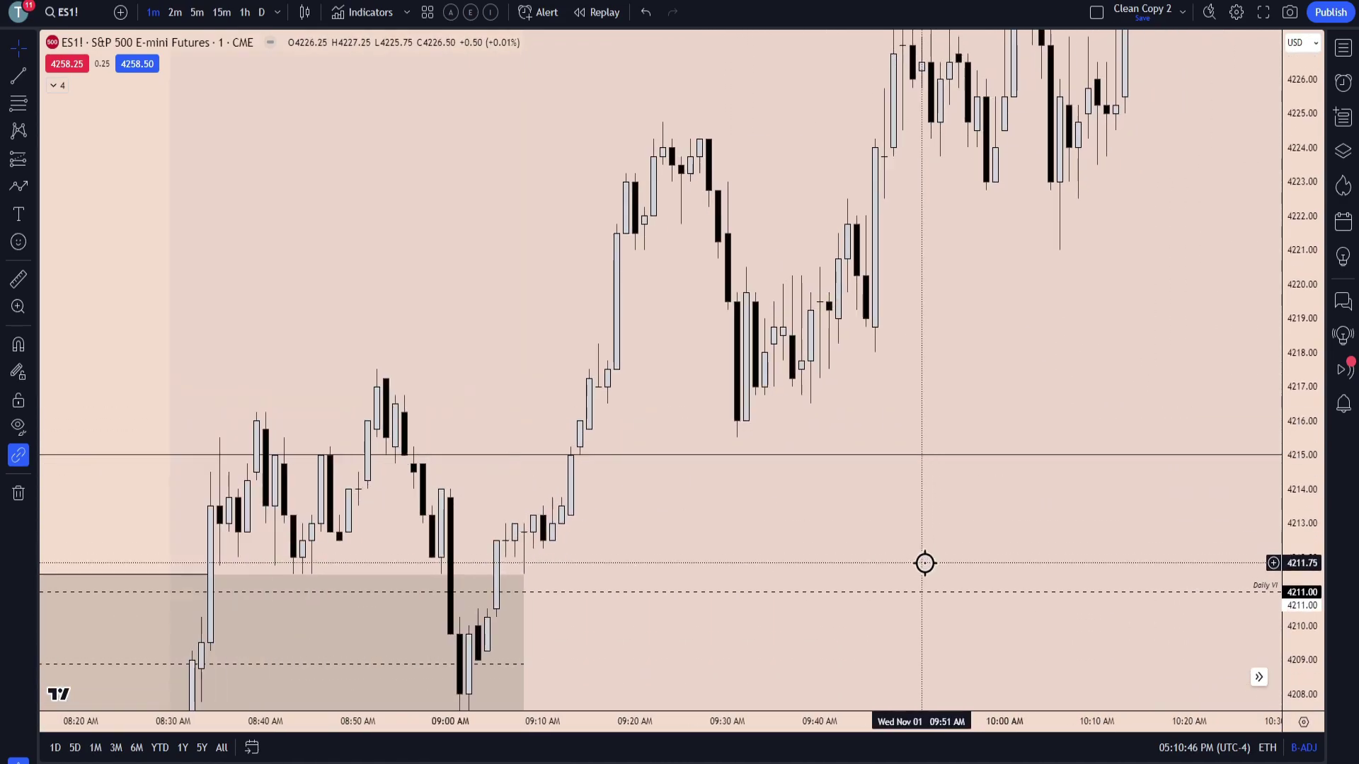
{"action": "left_click_drag", "start_coordinate": [778, 530], "coordinate": [1153, 418]}
{"action": "left_click_drag", "start_coordinate": [1020, 562], "coordinate": [938, 533]}
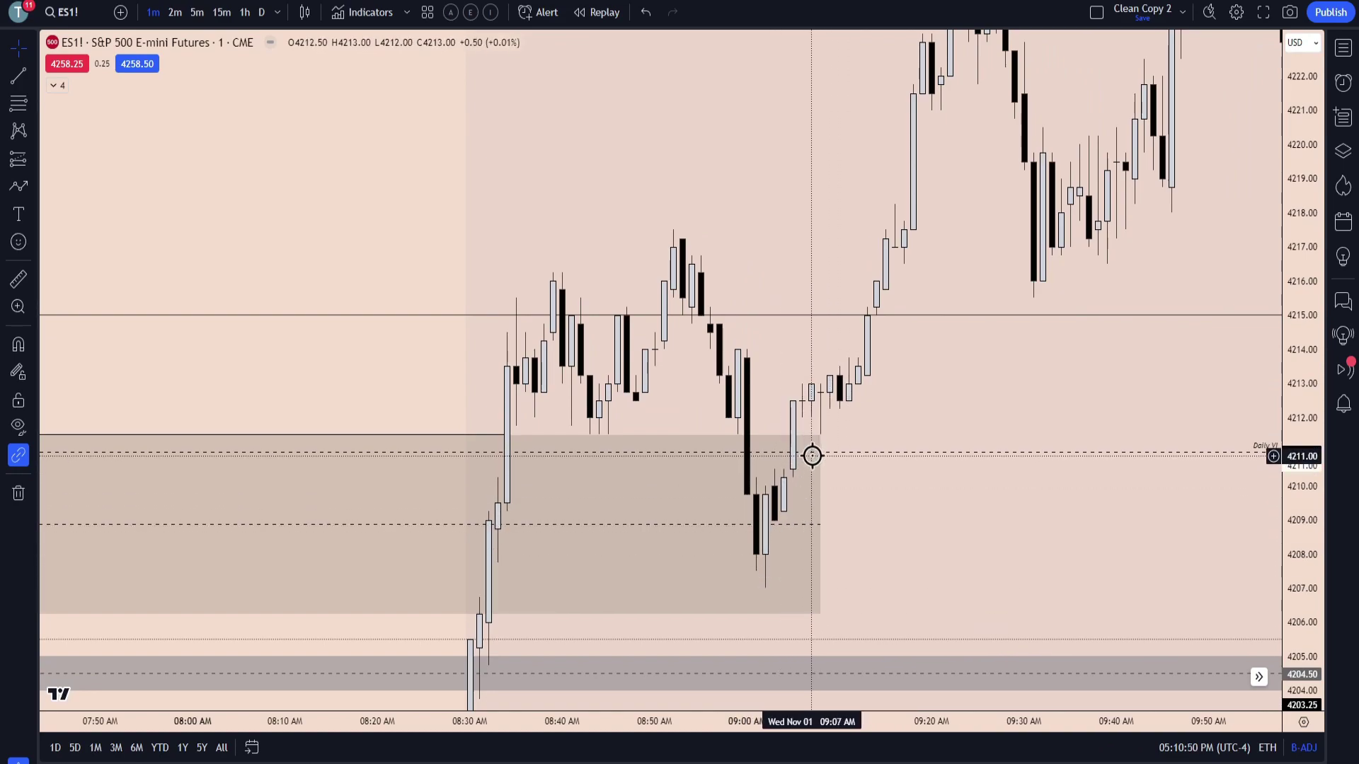
{"action": "left_click", "coordinate": [800, 424], "text": "ctrl"}
{"action": "left_click_drag", "start_coordinate": [797, 440], "coordinate": [839, 440]}
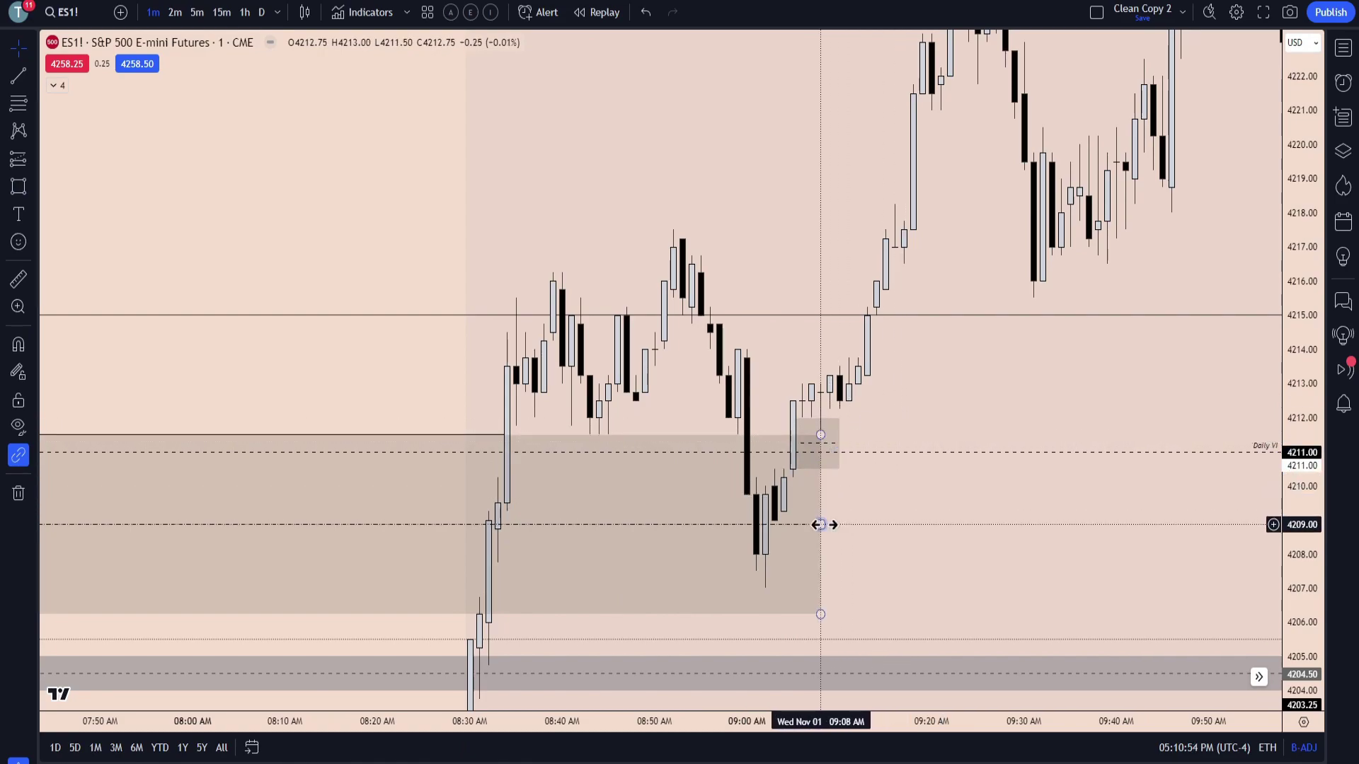
Step: Extend the right edge of the zone beneath the MSS line to about the 9:18 AM candle
{"action": "left_click_drag", "start_coordinate": [821, 521], "coordinate": [922, 511]}
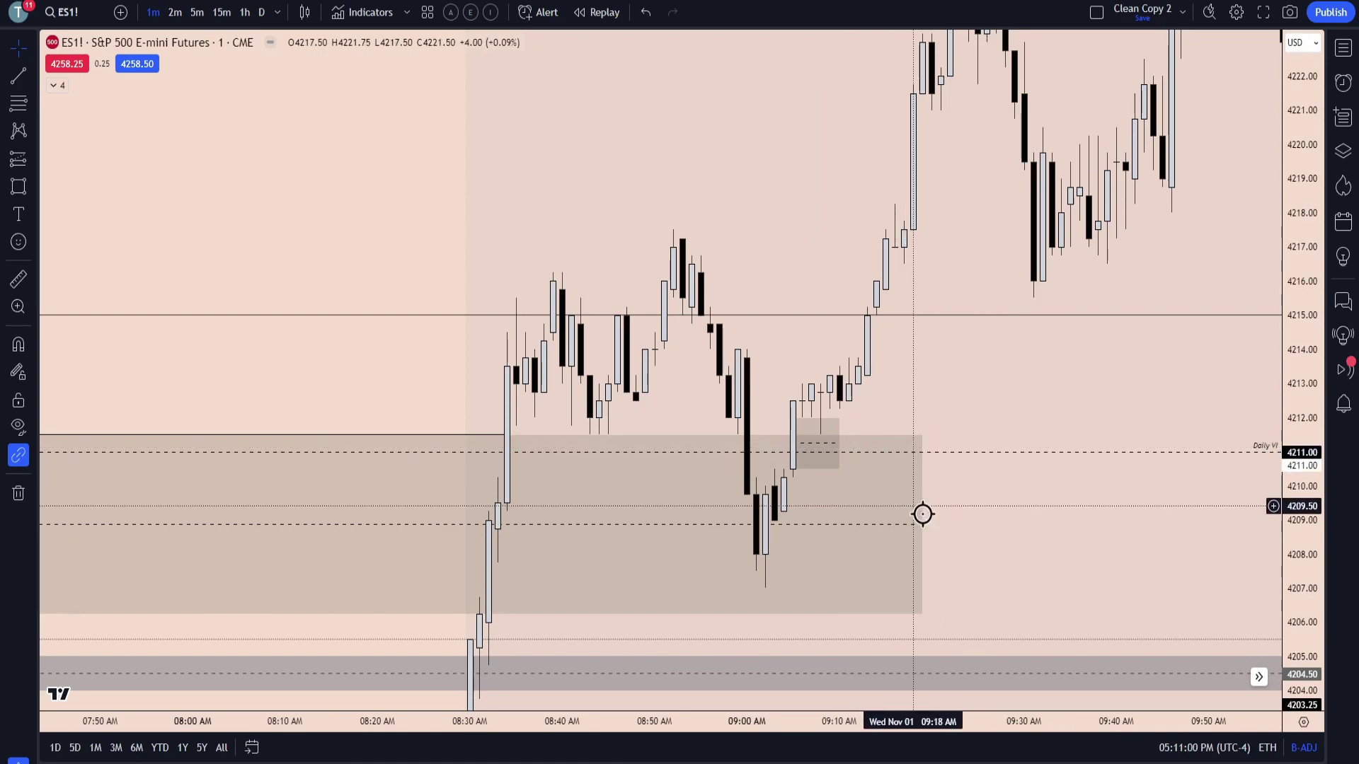
{"action": "mouse_move", "coordinate": [921, 525]}
{"action": "left_mouse_down"}
{"action": "mouse_move", "coordinate": [811, 523]}
{"action": "mouse_move", "coordinate": [916, 504]}
{"action": "left_mouse_up"}
{"action": "left_click", "coordinate": [889, 499]}
Step: End the zone beneath the MSS line at 9:02 AM, and shade the 4210.25 to 4211.50 range from 8:59 to about 9:10 AM
{"action": "scroll", "coordinate": [878, 508], "scroll_direction": "up", "scroll_amount": 2}
{"action": "left_click_drag", "start_coordinate": [792, 516], "coordinate": [701, 516]}
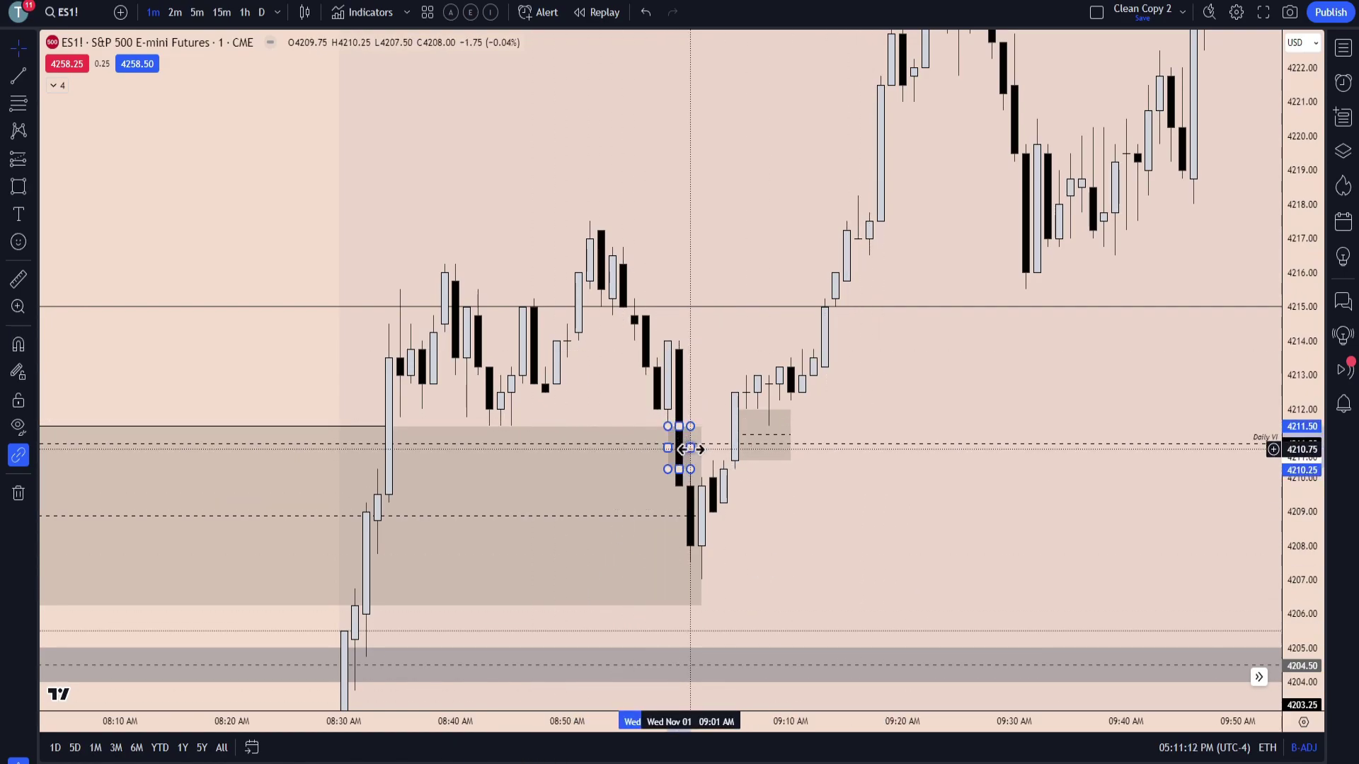
{"action": "scroll", "coordinate": [734, 437], "scroll_direction": "down", "scroll_amount": 2}
{"action": "left_click_drag", "start_coordinate": [984, 401], "coordinate": [931, 427]}
{"action": "left_click_drag", "start_coordinate": [1301, 418], "coordinate": [1302, 587]}
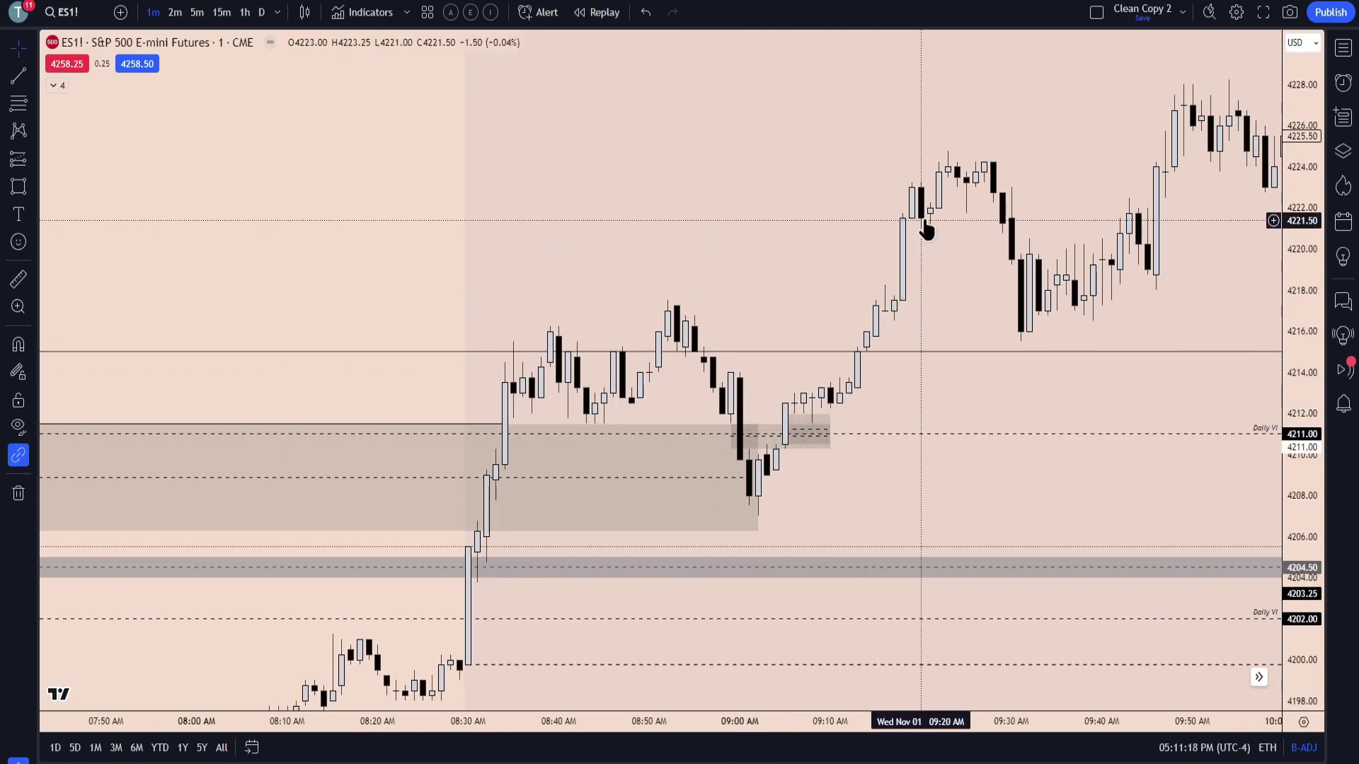
Step: Trace a path from the 8:44 AM low to the 8:52 AM high, the 9:02 AM low and up to 9:19 AM
{"action": "scroll", "coordinate": [1083, 460], "scroll_direction": "down", "scroll_amount": 3}
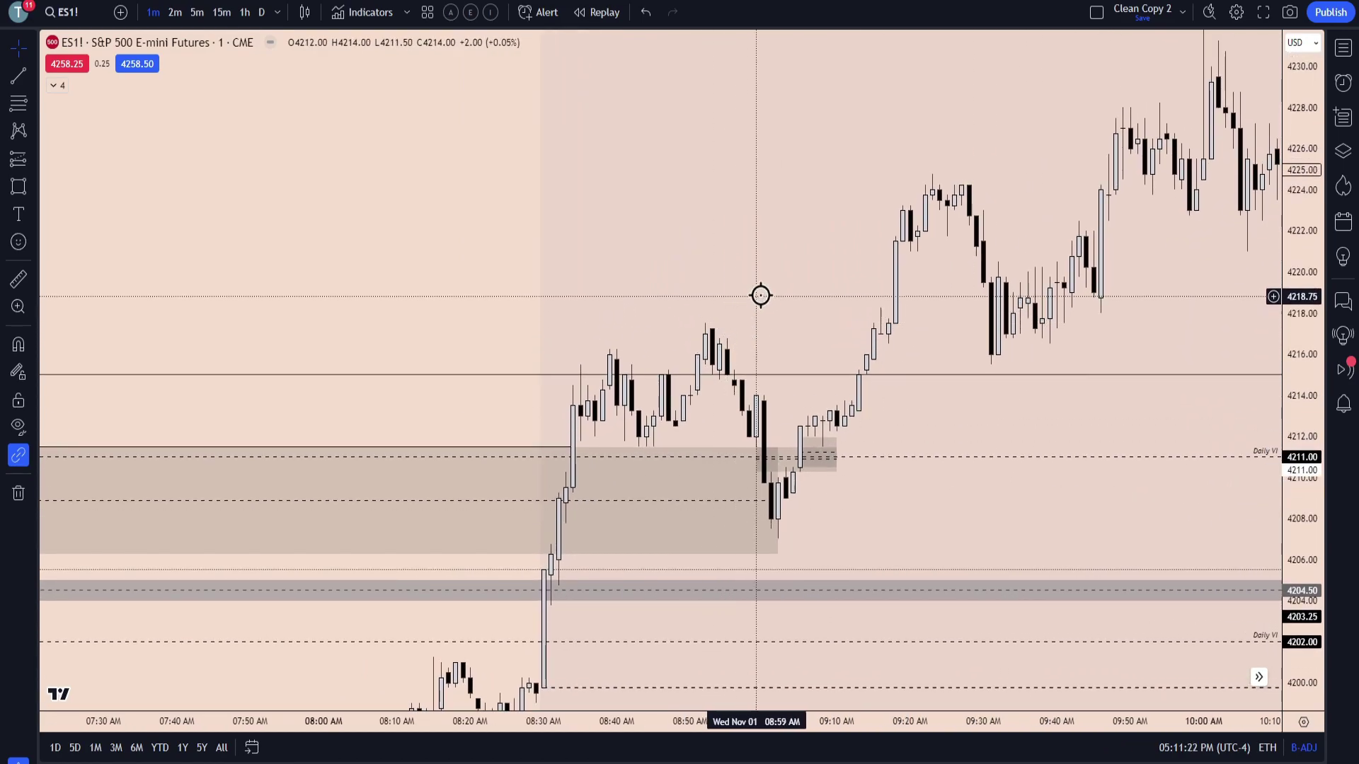
{"action": "scroll", "coordinate": [758, 297], "scroll_direction": "down", "scroll_amount": 3}
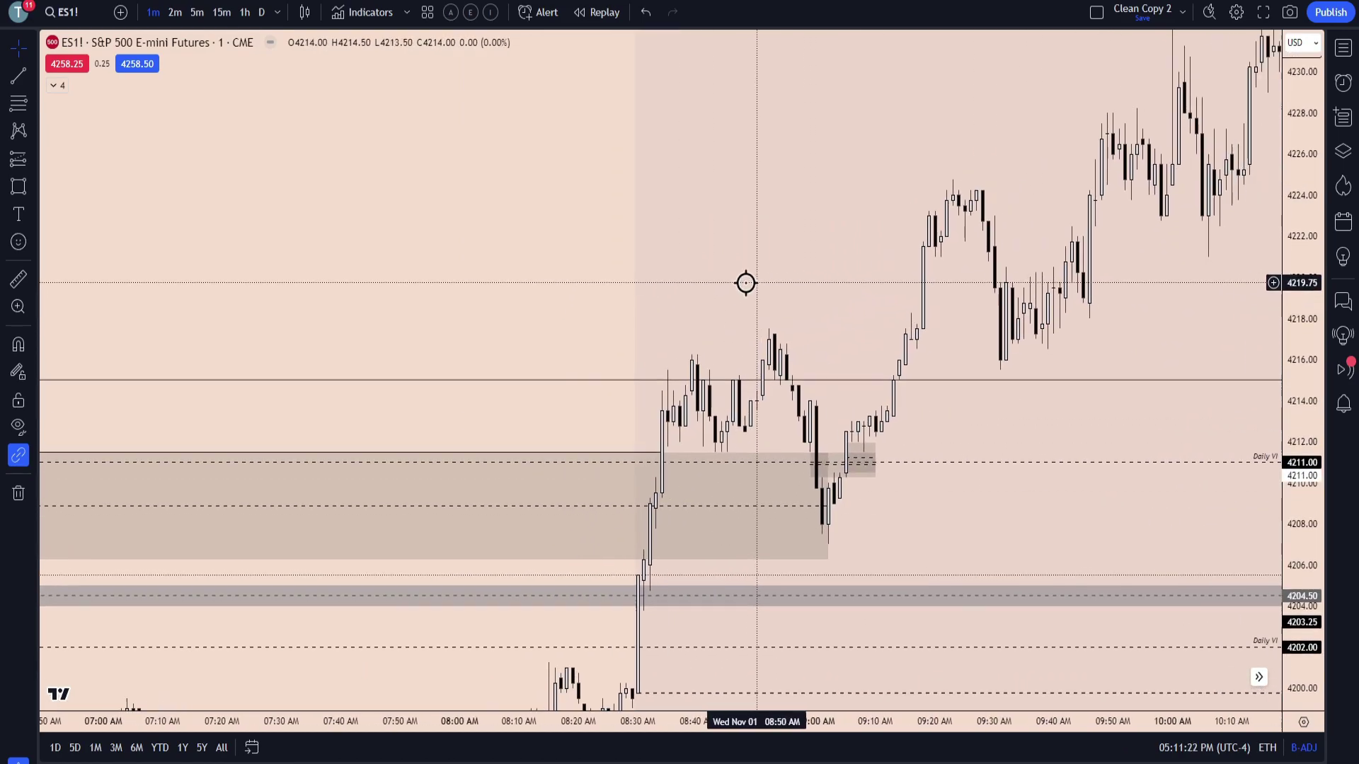
{"action": "left_click", "coordinate": [681, 452]}
{"action": "left_click", "coordinate": [728, 329]}
{"action": "left_click", "coordinate": [787, 544]}
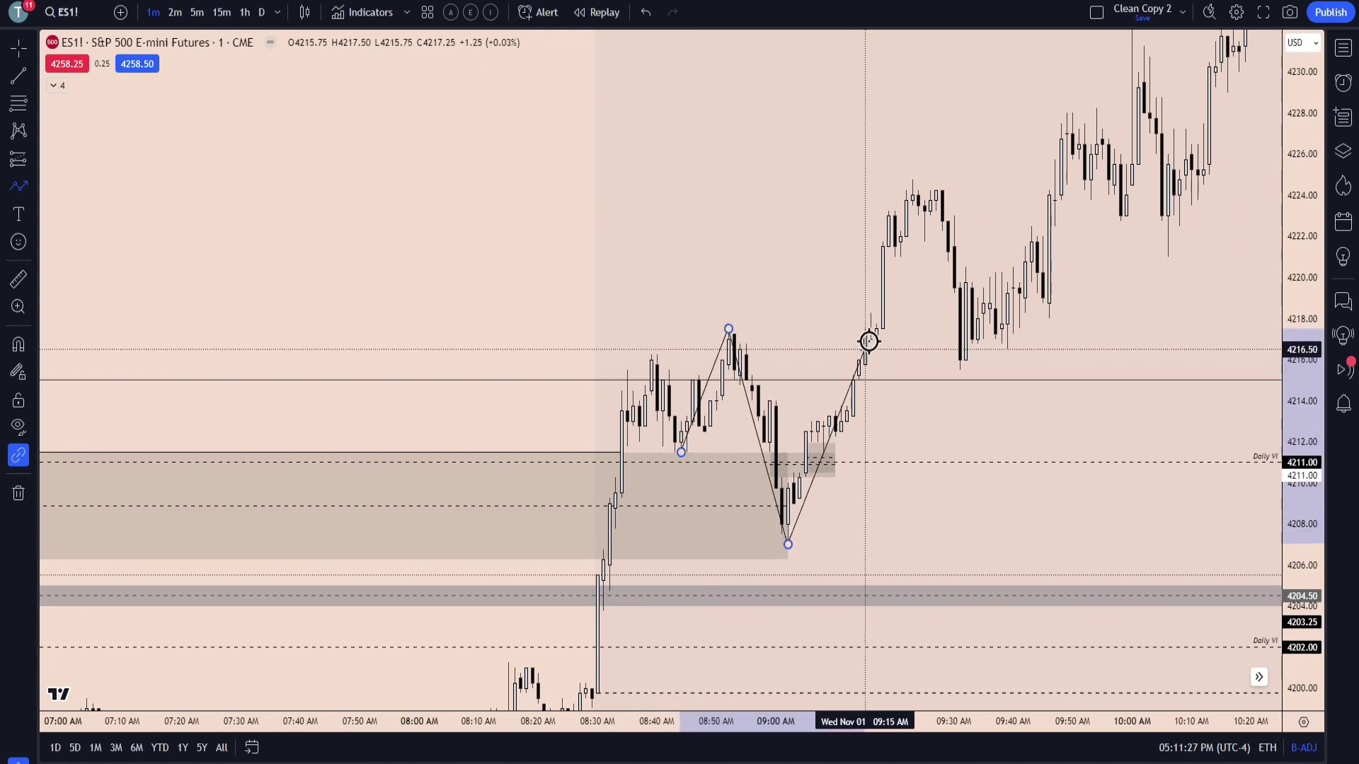
{"action": "left_click", "coordinate": [890, 217]}
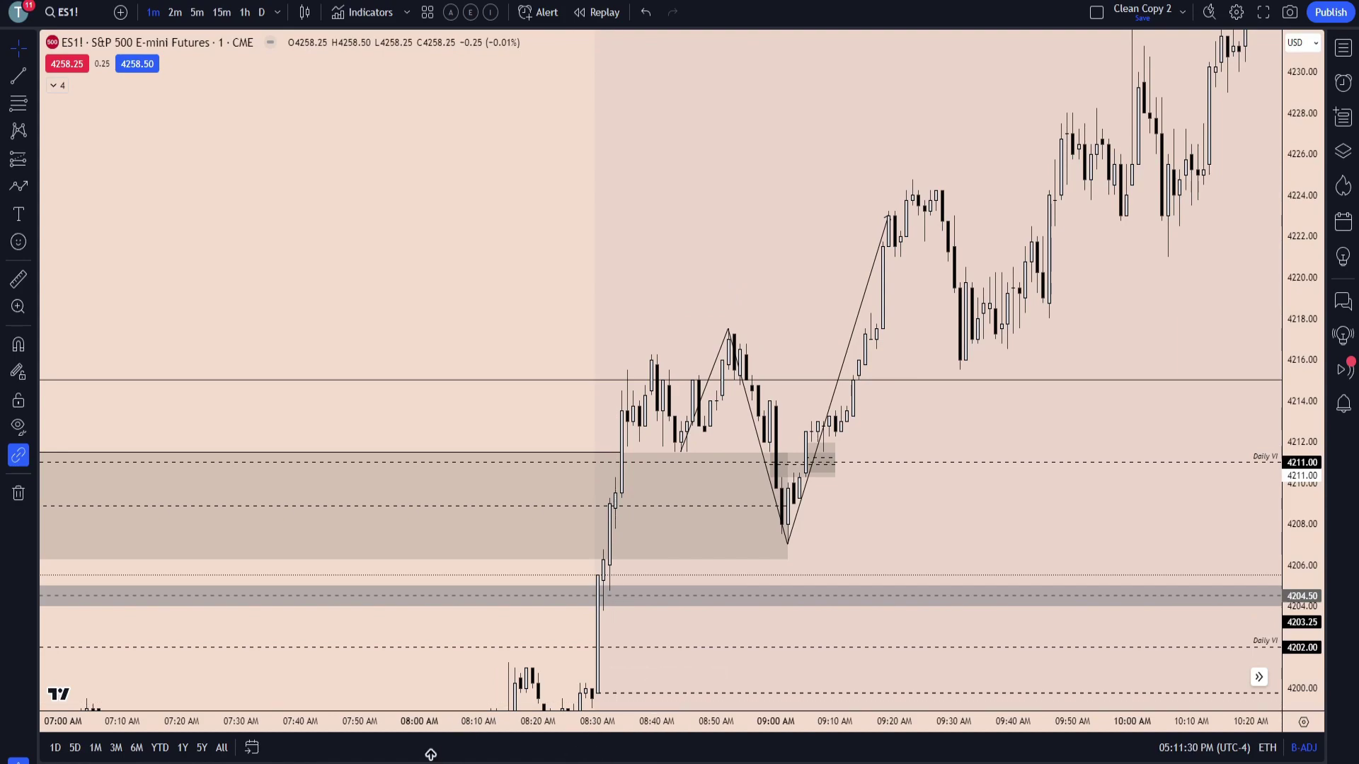
Step: Draw a zone from 4212.75 to 4217.50 starting at the 8:49 AM candle and reaching about 9:45 AM
{"action": "key", "text": "ctrl"}
{"action": "left_click", "coordinate": [711, 426]}
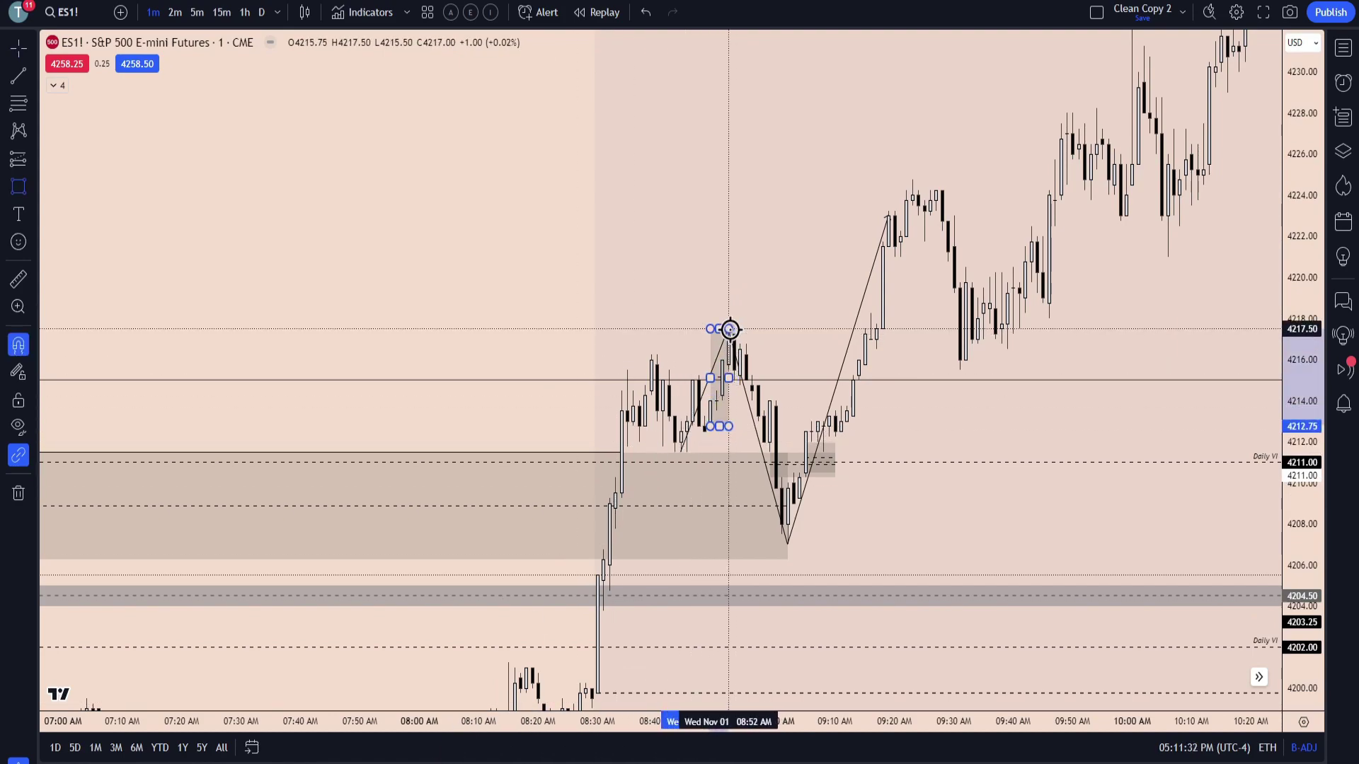
{"action": "left_click", "coordinate": [1041, 329]}
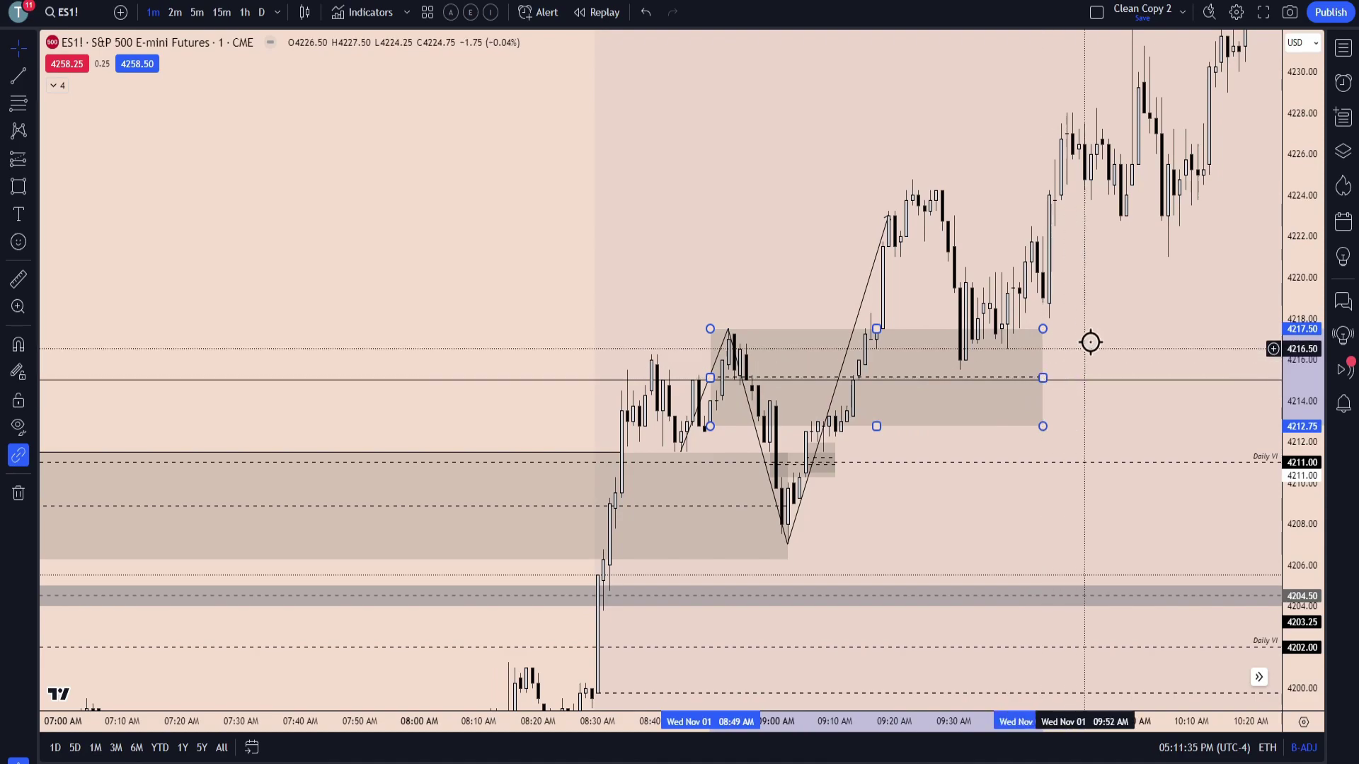
Step: Review Wednesday's move from the short-term low up to the late-morning high, and the pullback into the 4212.75 to 4217.50 zone
{"action": "scroll", "coordinate": [1203, 354], "scroll_direction": "down", "scroll_amount": 5}
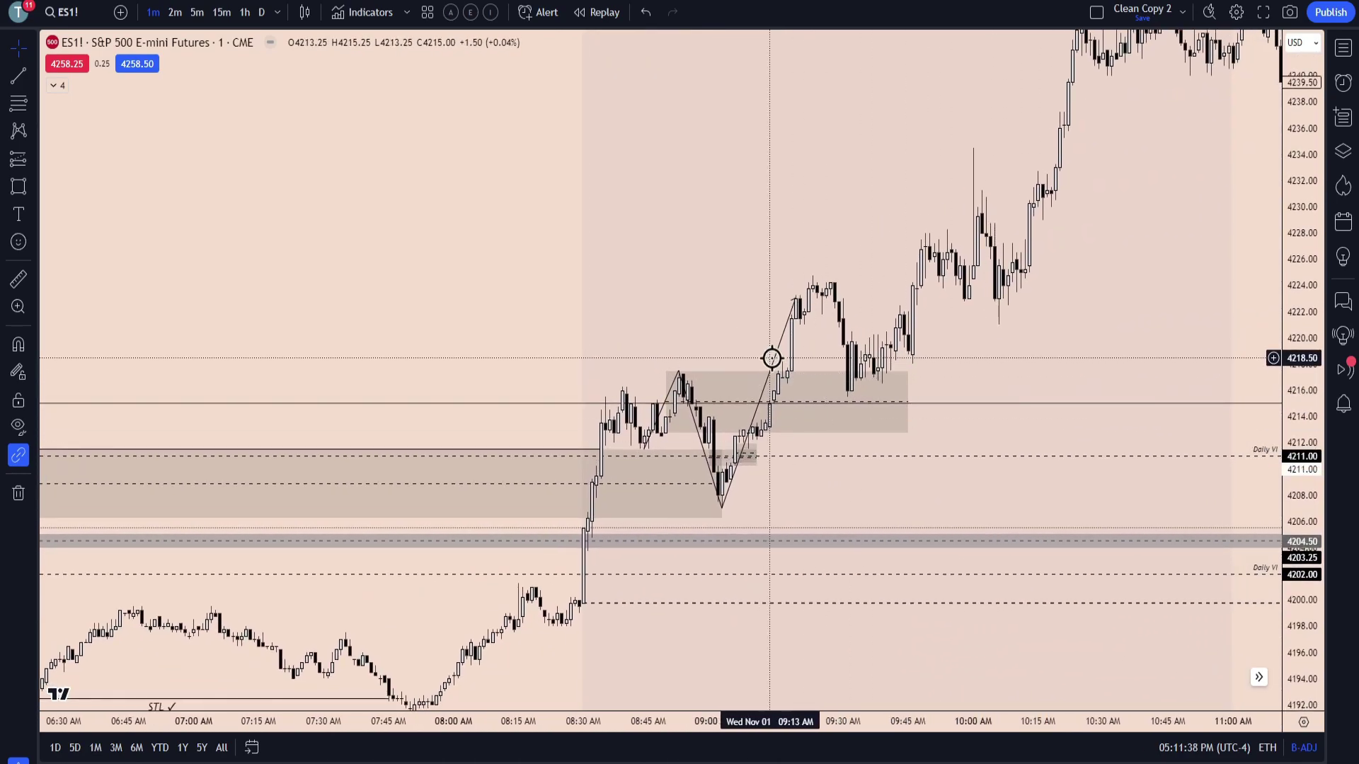
{"action": "mouse_move", "coordinate": [775, 368]}
{"action": "left_mouse_down"}
{"action": "mouse_move", "coordinate": [962, 491]}
{"action": "mouse_move", "coordinate": [862, 510]}
{"action": "mouse_move", "coordinate": [868, 453]}
{"action": "left_mouse_up"}
{"action": "scroll", "coordinate": [819, 603], "scroll_direction": "down", "scroll_amount": 3}
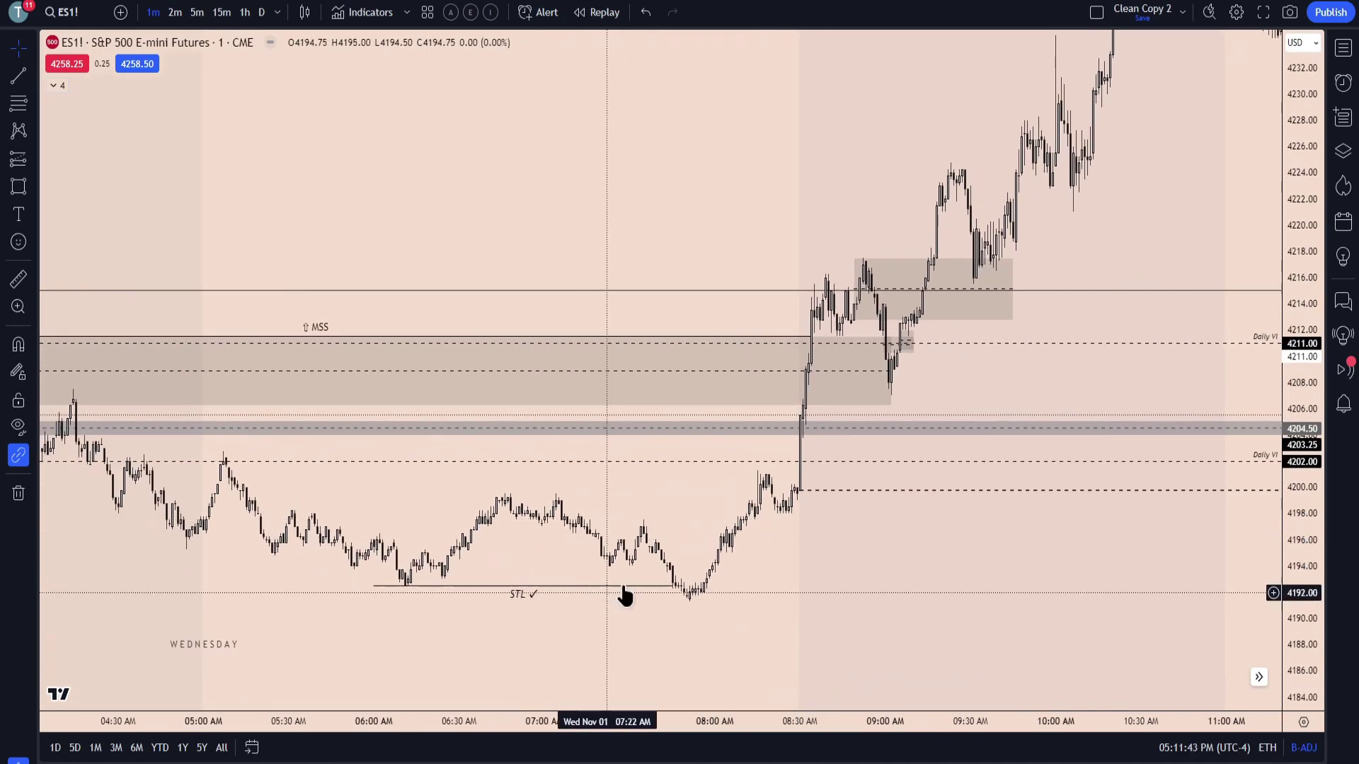
{"action": "left_click_drag", "start_coordinate": [852, 591], "coordinate": [678, 669]}
{"action": "left_click_drag", "start_coordinate": [787, 375], "coordinate": [728, 531]}
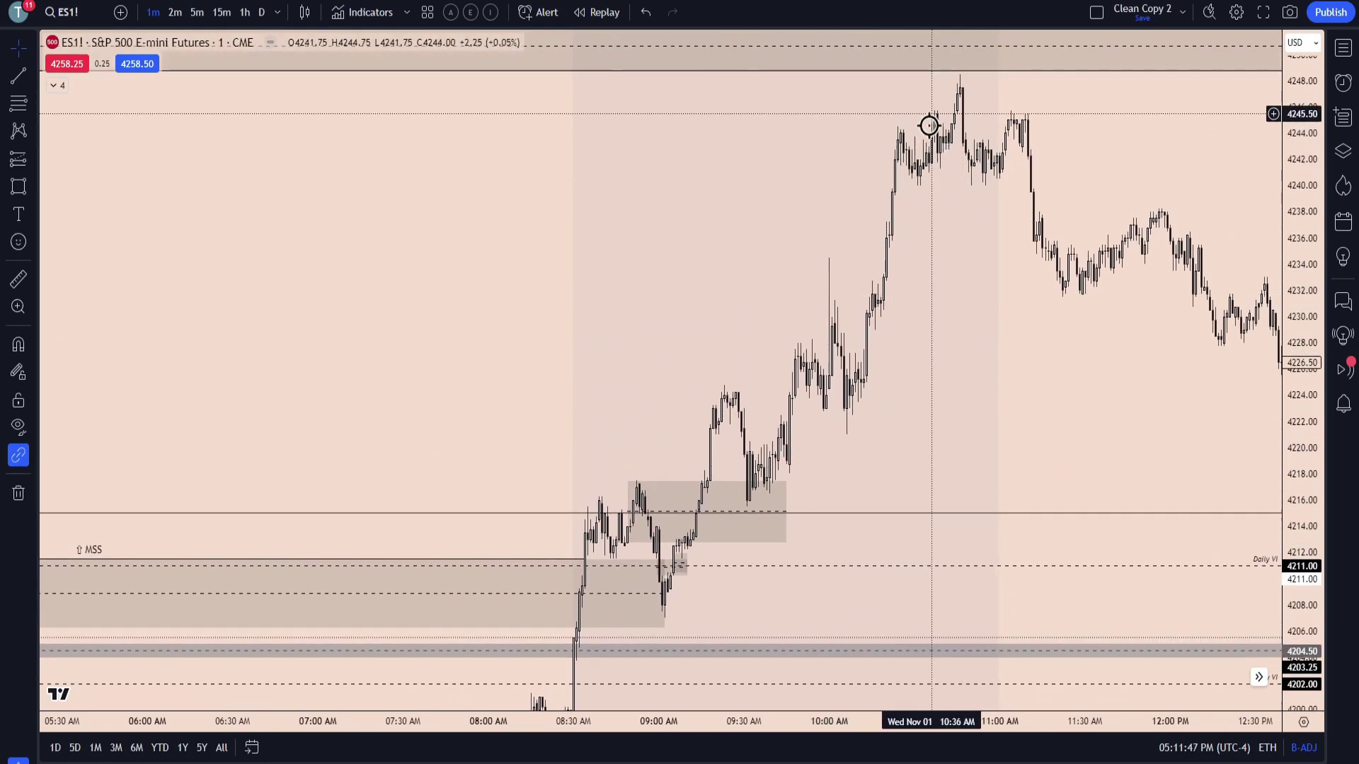
{"action": "scroll", "coordinate": [1062, 361], "scroll_direction": "up", "scroll_amount": 4}
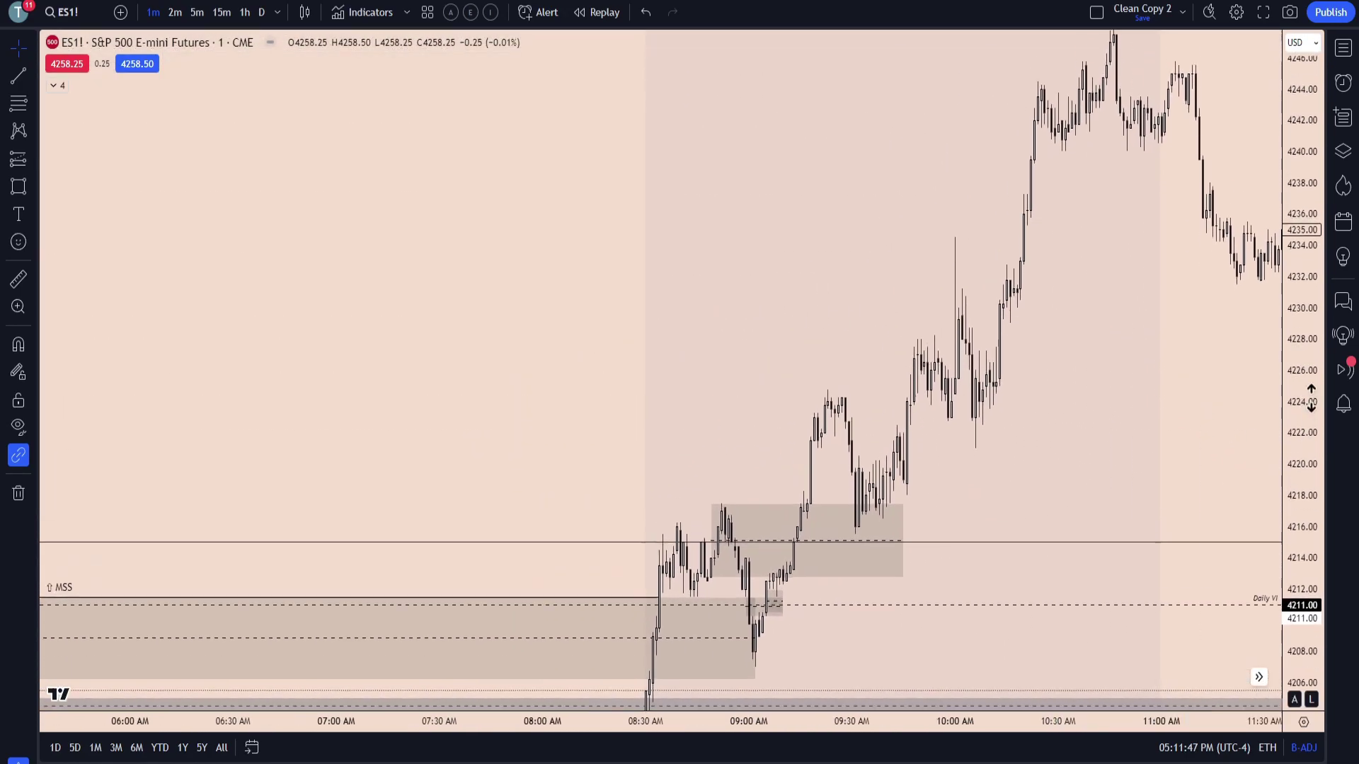
{"action": "left_click_drag", "start_coordinate": [1087, 363], "coordinate": [1072, 363]}
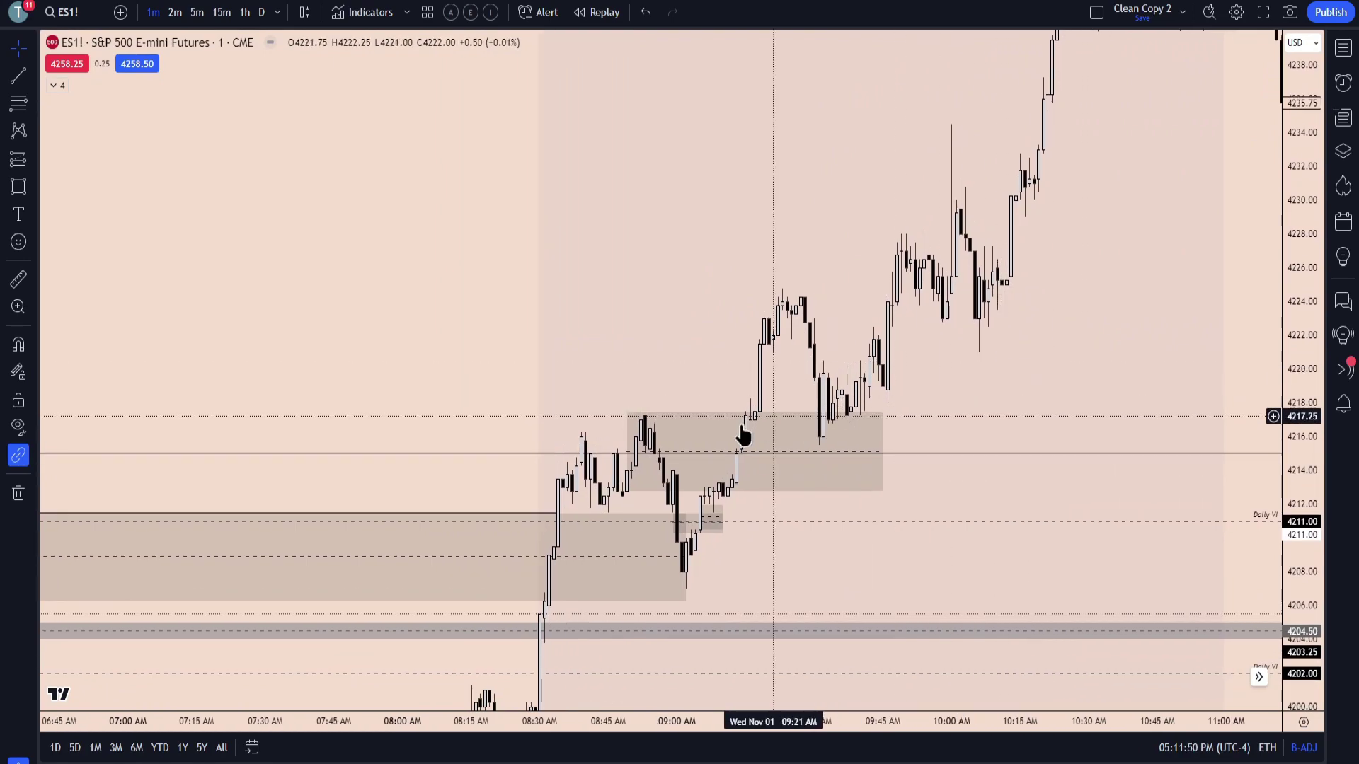
{"action": "scroll", "coordinate": [796, 433], "scroll_direction": "right", "scroll_amount": 5}
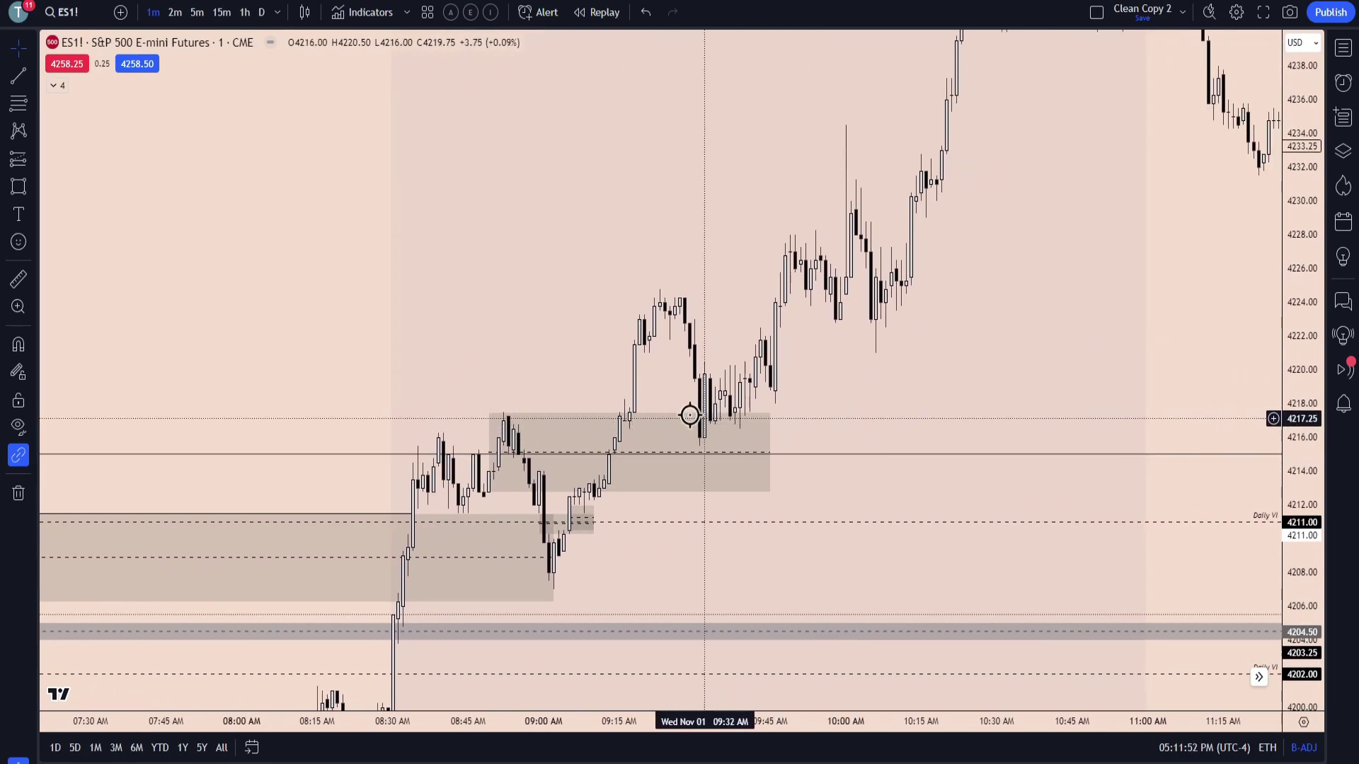
Step: Draw a zone from 4217.50 to 4221.50 at the 9:19 AM candle and extend it to about 9:53 AM
{"action": "key", "text": "ctrl"}
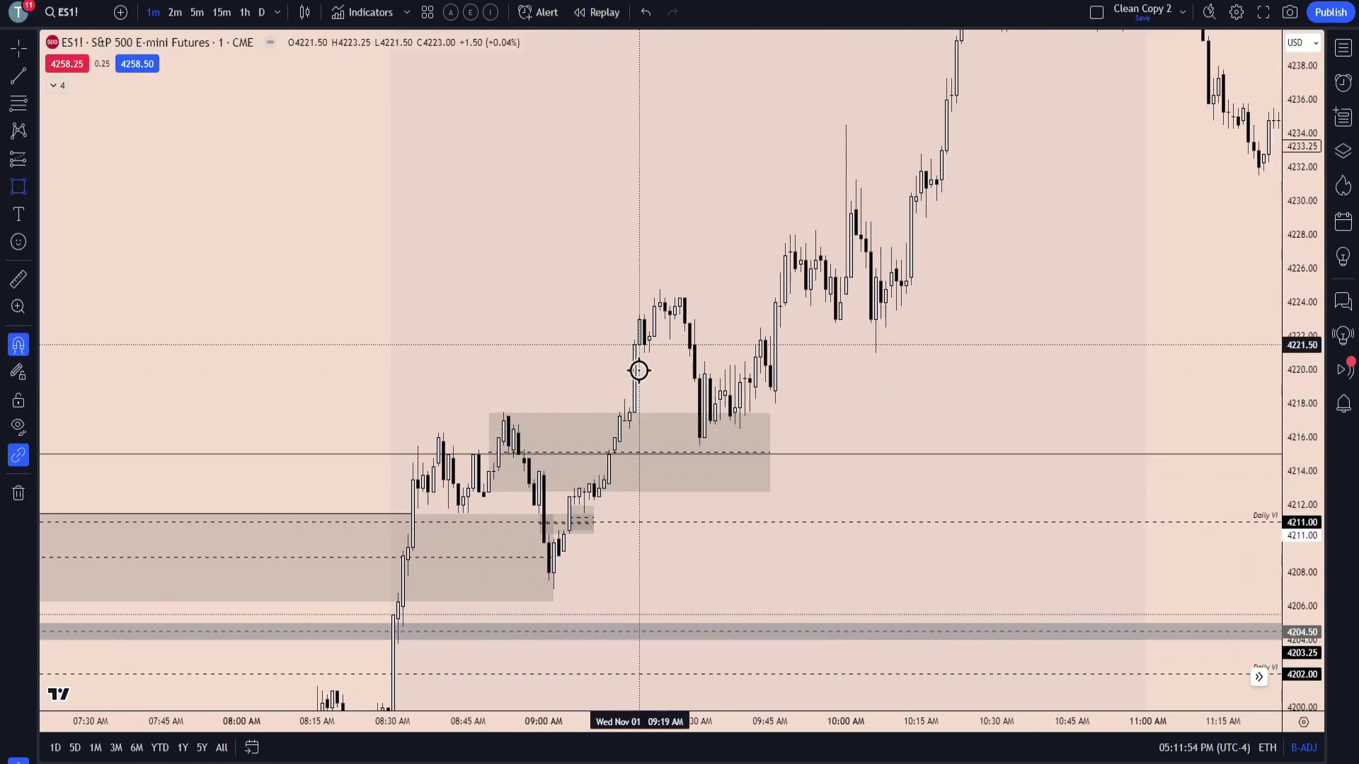
{"action": "left_click", "coordinate": [638, 348]}
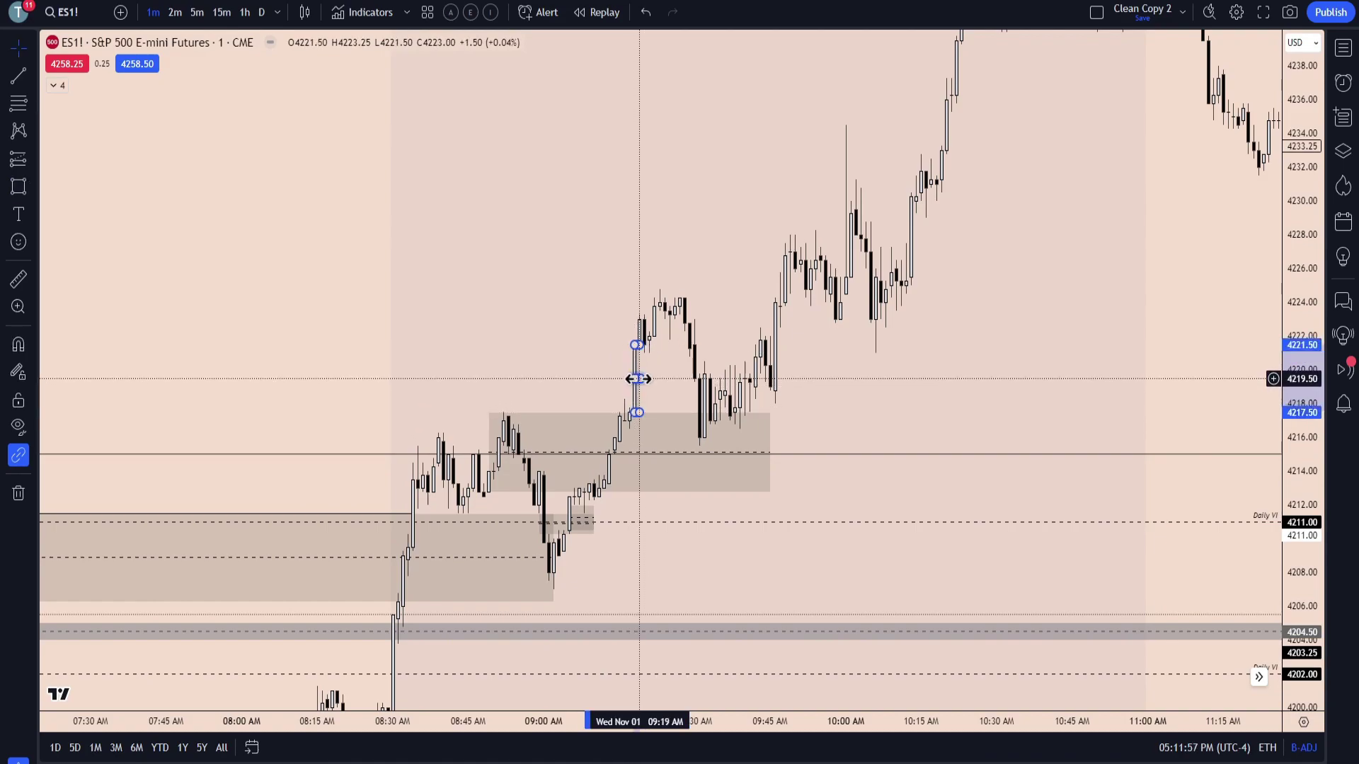
{"action": "left_click_drag", "start_coordinate": [639, 380], "coordinate": [809, 379]}
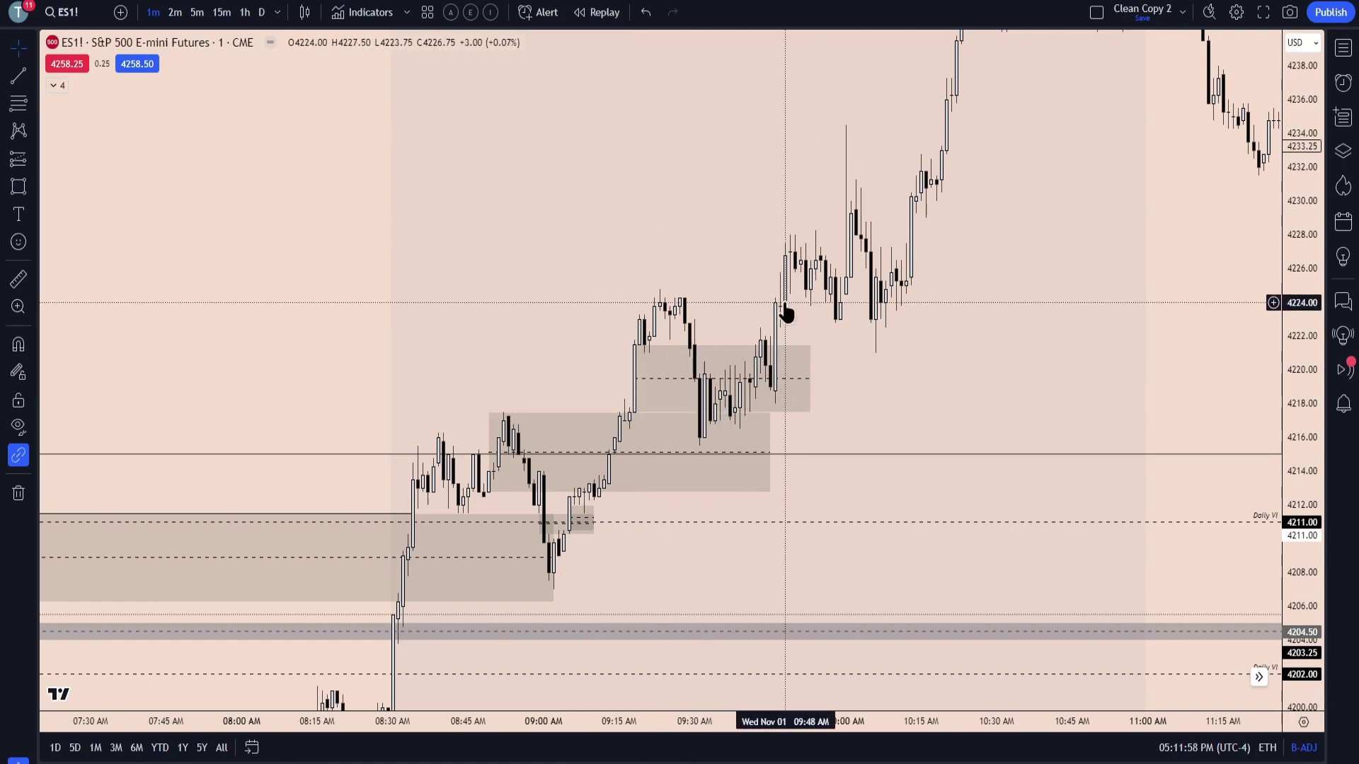
{"action": "scroll", "coordinate": [864, 361], "scroll_direction": "up", "scroll_amount": 2}
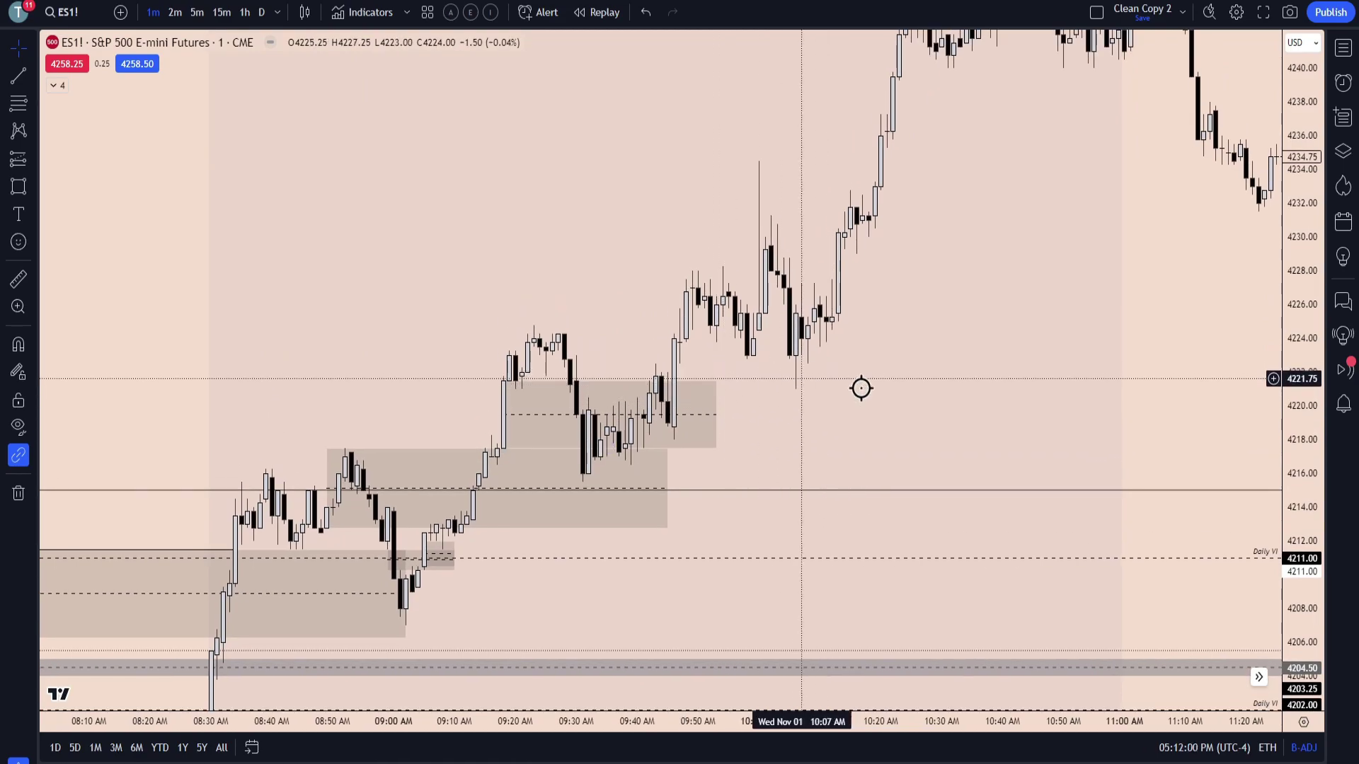
Step: Delete the 4217.50 to 4221.50 zone that starts at the 9:19 AM candle
{"action": "scroll", "coordinate": [920, 397], "scroll_direction": "up", "scroll_amount": 2}
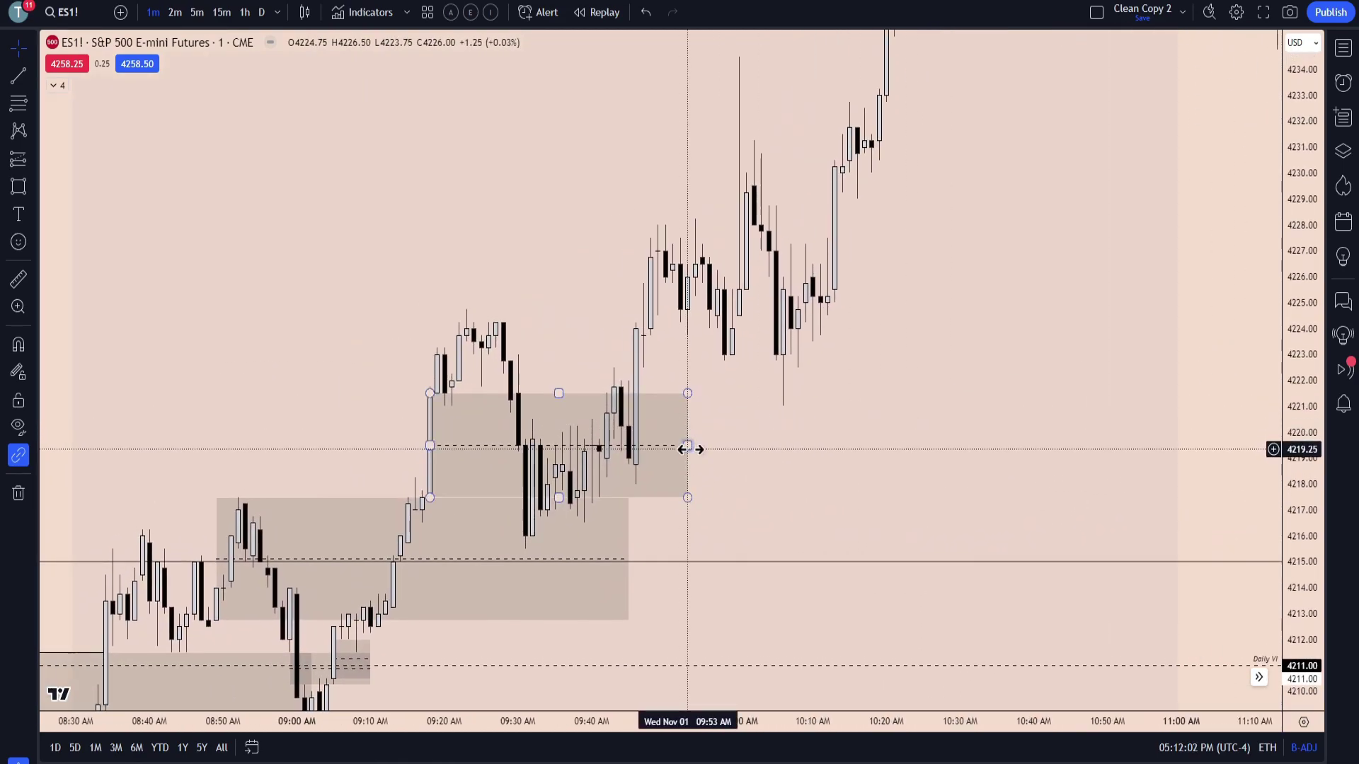
{"action": "left_click", "coordinate": [688, 449]}
{"action": "key", "text": "Delete"}
Step: Draw a horizontal trend line at 4224.75 from the 9:23 AM high to 9:47 AM and apply the Bullish BOS template
{"action": "scroll", "coordinate": [736, 449], "scroll_direction": "up", "scroll_amount": 2}
{"action": "left_click_drag", "start_coordinate": [735, 450], "coordinate": [1032, 475]}
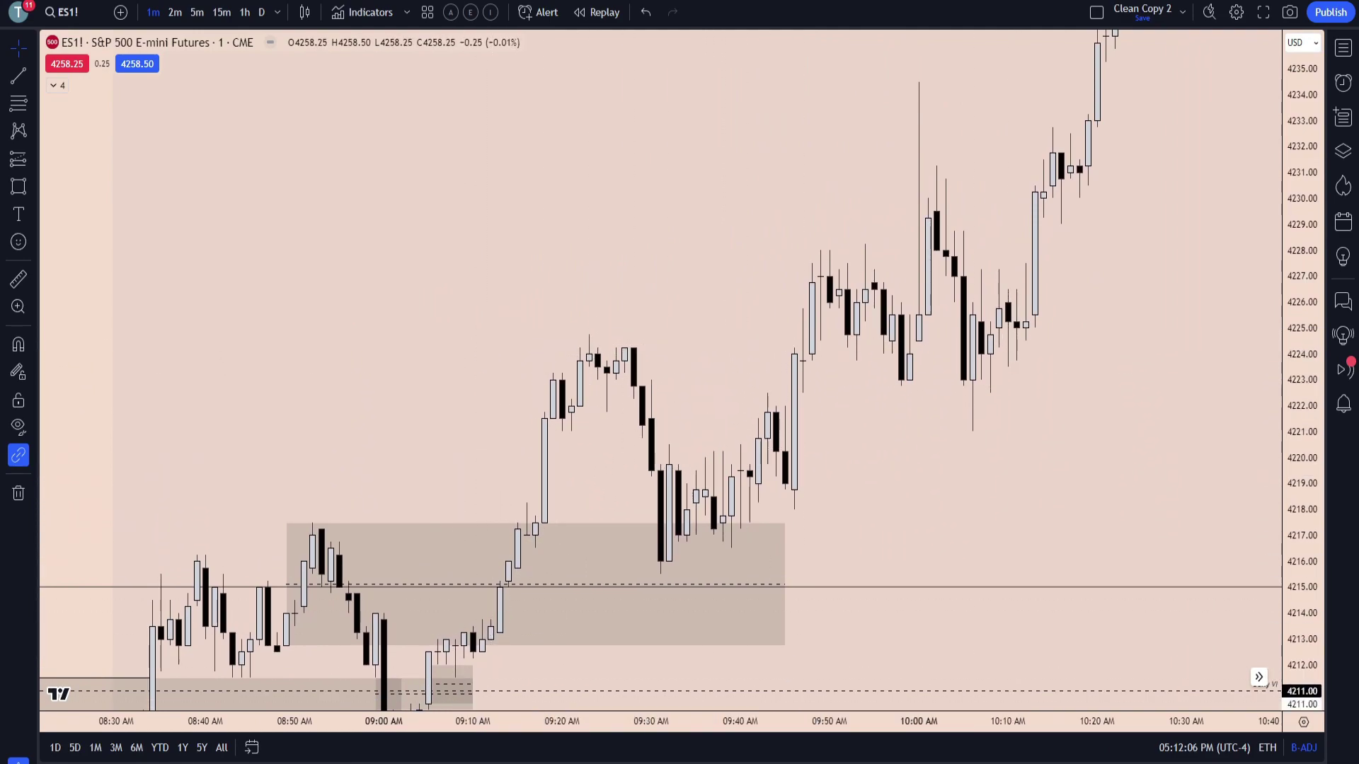
{"action": "key", "text": "alt+t"}
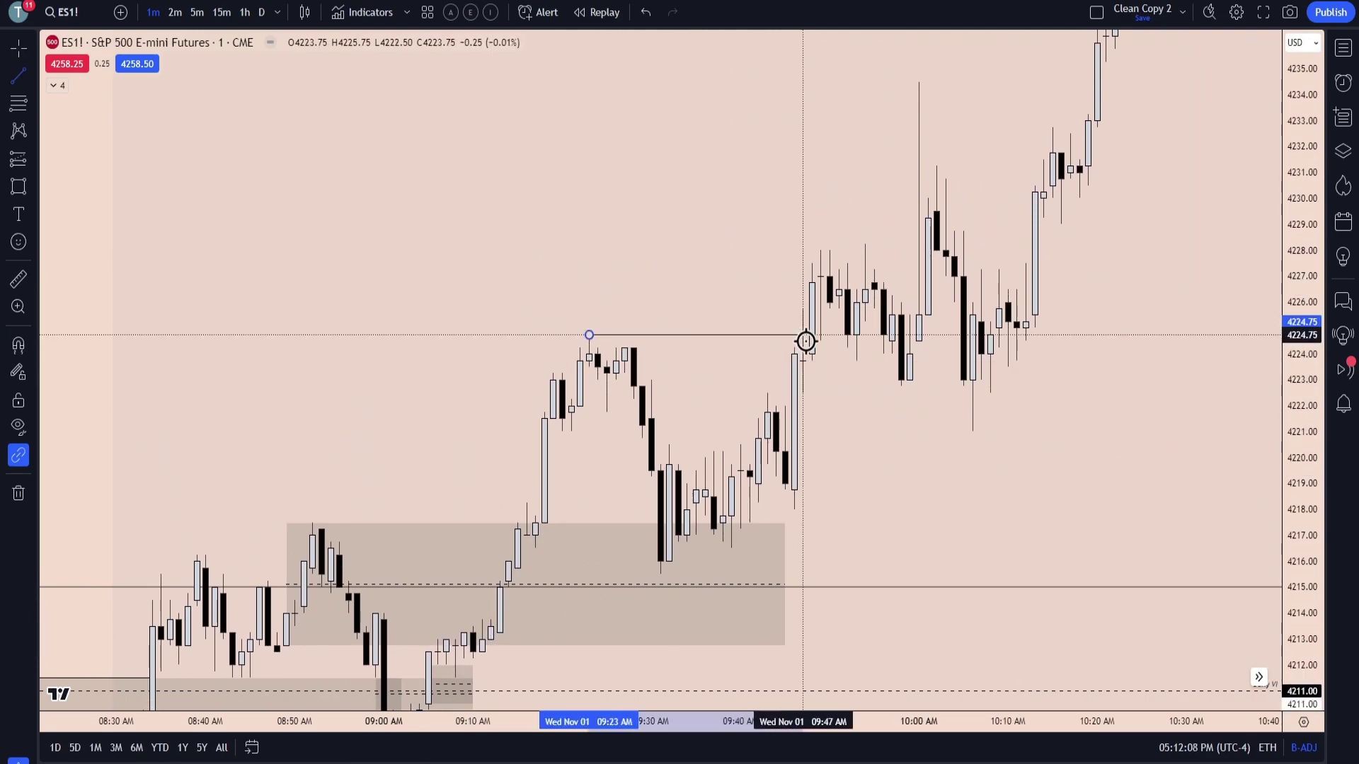
{"action": "right_click", "coordinate": [806, 339]}
{"action": "right_click", "coordinate": [803, 337]}
{"action": "mouse_move", "coordinate": [864, 394]}
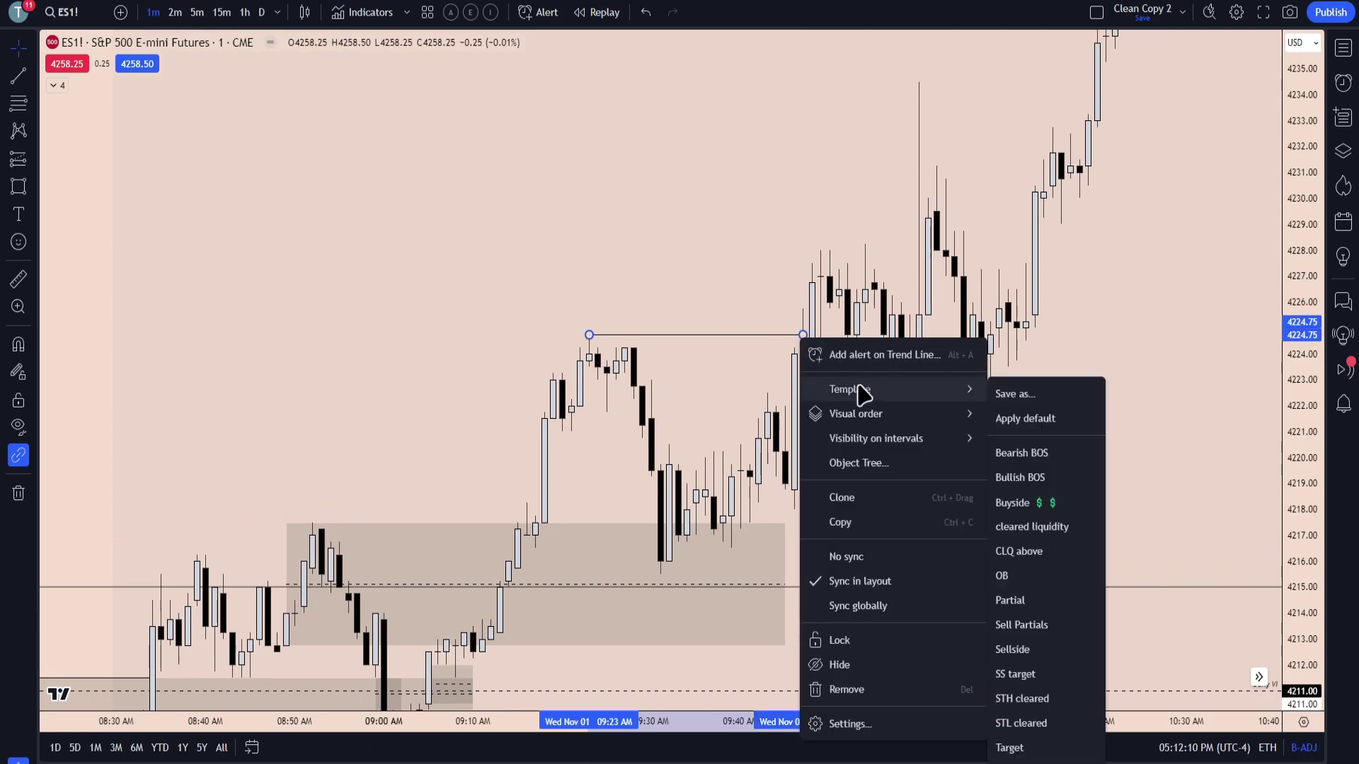
{"action": "left_click", "coordinate": [1027, 488]}
Step: Draw a thin zone from 4222.00 to 4222.50, starting at the 9:46 AM candle and ending about 10:09 AM
{"action": "scroll", "coordinate": [719, 389], "scroll_direction": "up", "scroll_amount": 2}
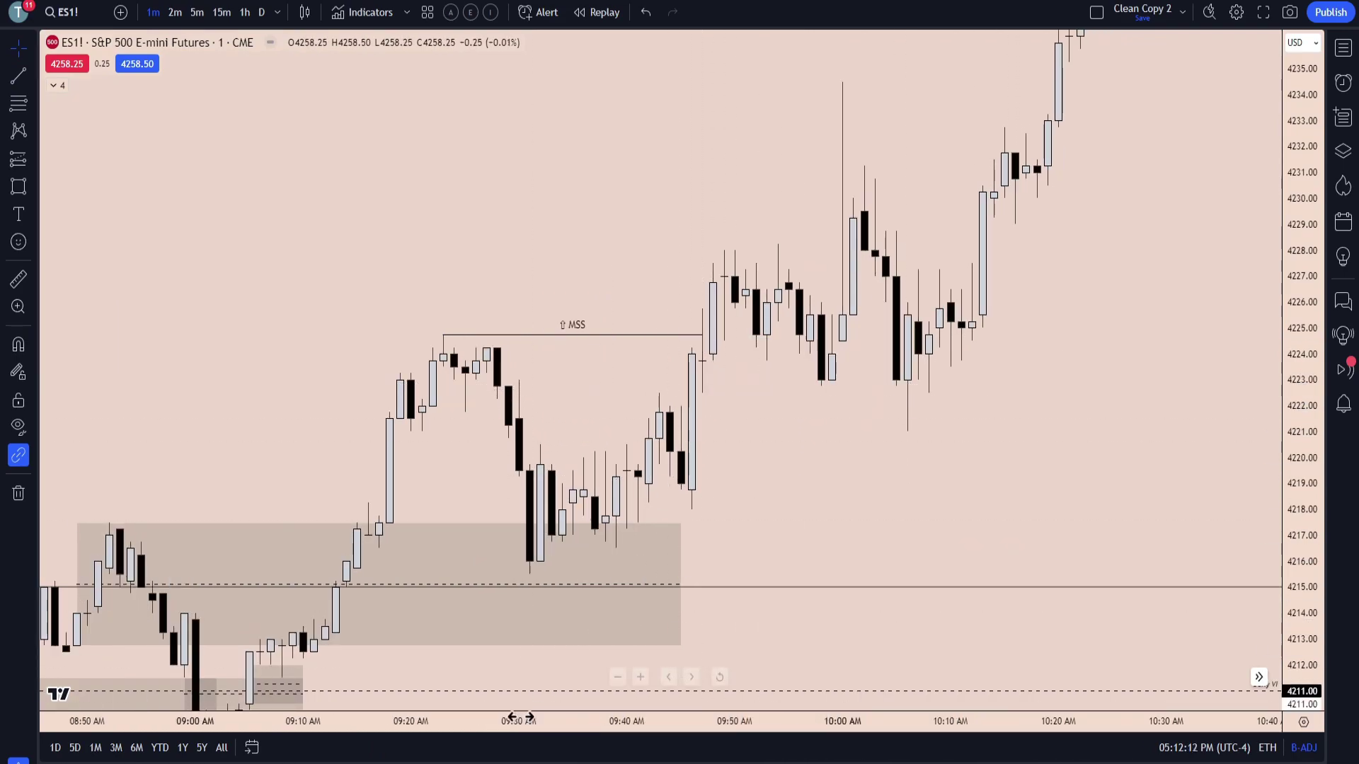
{"action": "key", "text": "ctrl"}
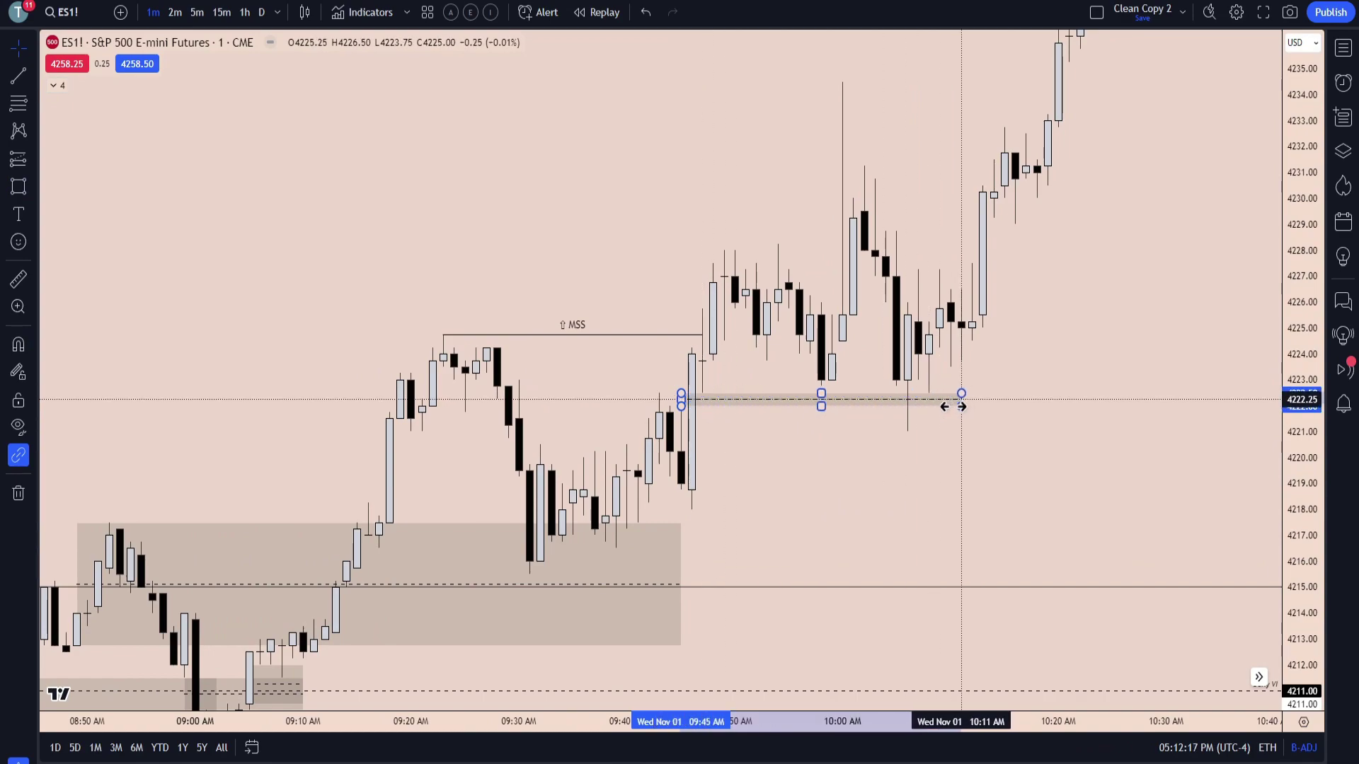
{"action": "left_click_drag", "start_coordinate": [962, 407], "coordinate": [939, 401]}
{"action": "left_click_drag", "start_coordinate": [681, 400], "coordinate": [692, 400]}
{"action": "left_click", "coordinate": [768, 374]}
Step: Examine how price pulls back into the thin 4222.00 to 4222.50 zone around 10:00 AM and moves up from it
{"action": "left_click_drag", "start_coordinate": [1304, 503], "coordinate": [1304, 445]}
{"action": "left_click_drag", "start_coordinate": [1190, 479], "coordinate": [1081, 499]}
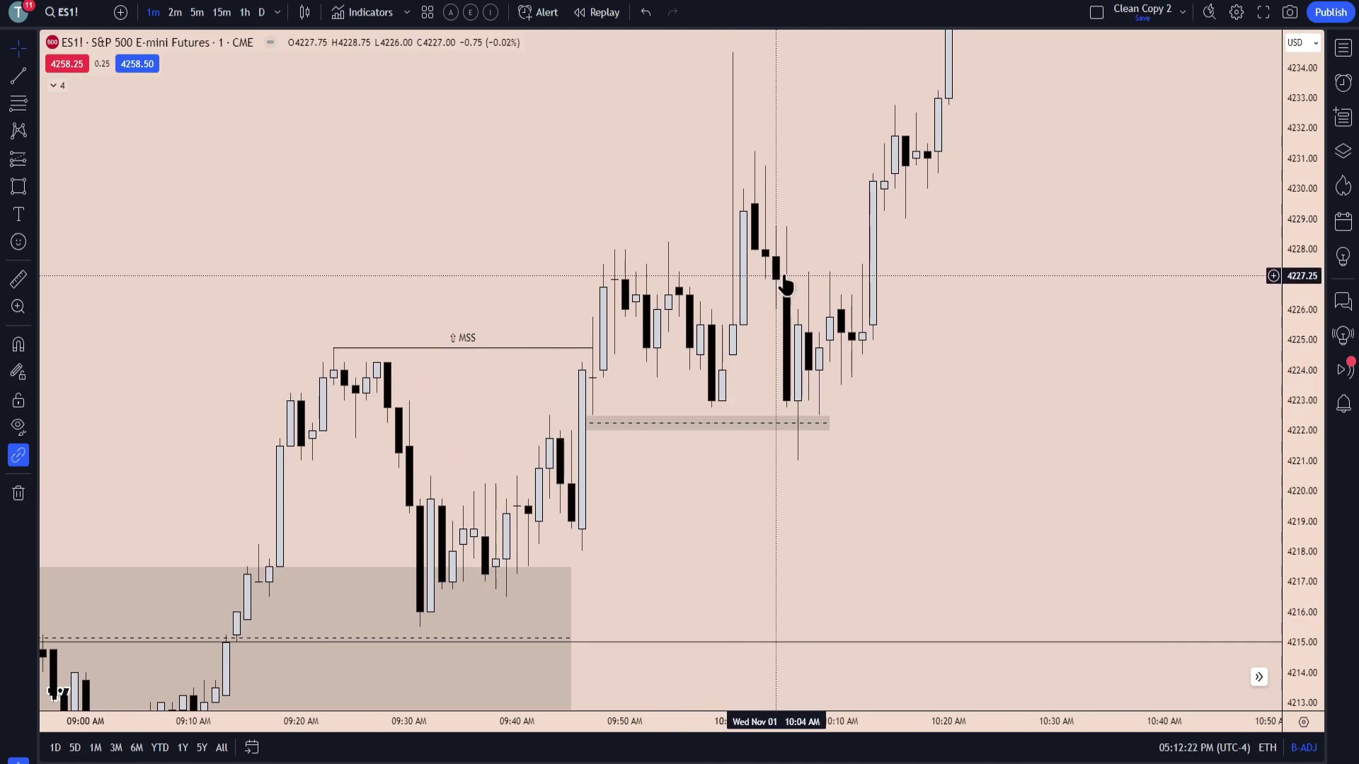
{"action": "left_click", "coordinate": [702, 420]}
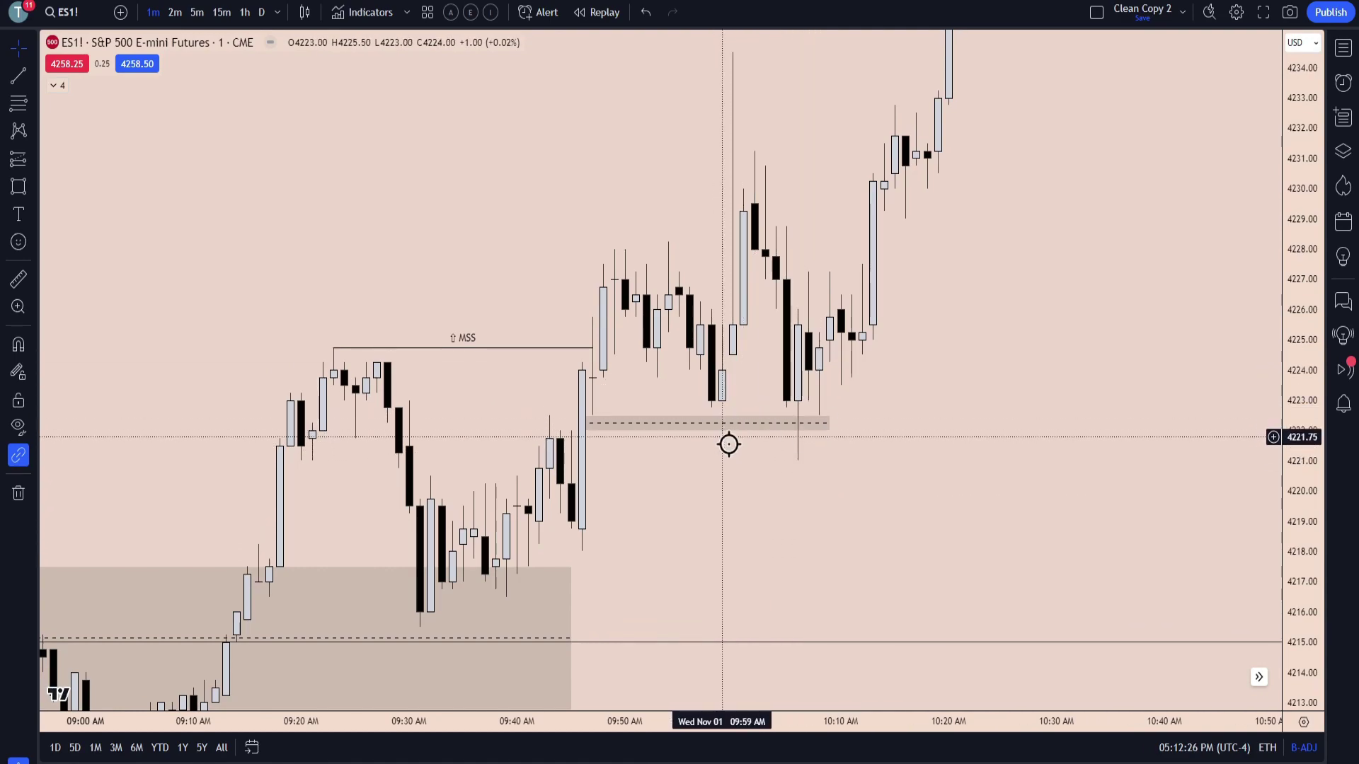
{"action": "left_click_drag", "start_coordinate": [1308, 464], "coordinate": [1308, 600]}
{"action": "scroll", "coordinate": [1026, 506], "scroll_direction": "down", "scroll_amount": 2}
{"action": "left_click_drag", "start_coordinate": [990, 476], "coordinate": [893, 535]}
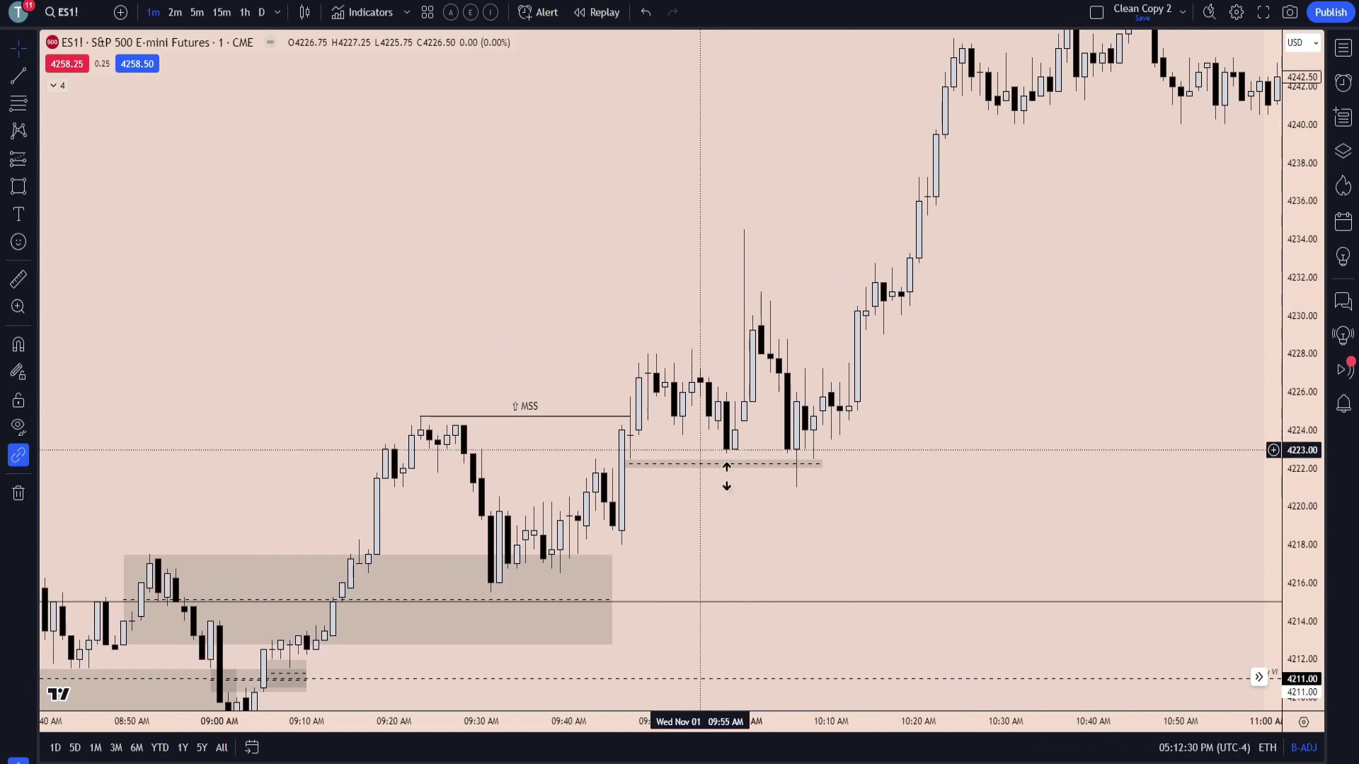
{"action": "left_click_drag", "start_coordinate": [1284, 490], "coordinate": [1284, 476]}
{"action": "left_click_drag", "start_coordinate": [1068, 521], "coordinate": [973, 490]}
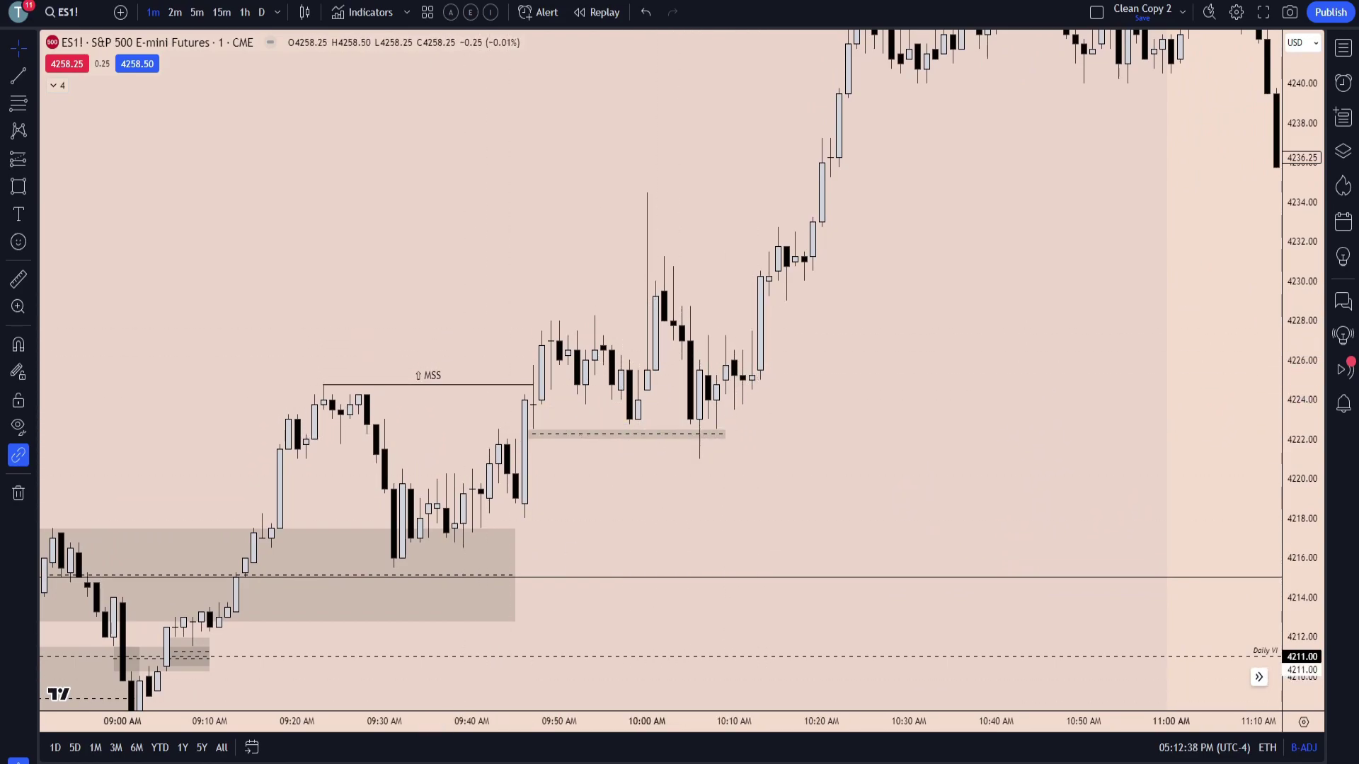
Step: Draw a small zone from about 4227.50 to 4229.25, spanning about 10:14 AM to 10:19 AM
{"action": "left_click", "coordinate": [768, 305], "text": "ctrl"}
{"action": "left_click", "coordinate": [752, 317], "text": "ctrl"}
{"action": "left_click", "coordinate": [871, 306]}
{"action": "mouse_move", "coordinate": [768, 314]}
{"action": "left_mouse_down"}
{"action": "mouse_move", "coordinate": [813, 313]}
{"action": "mouse_move", "coordinate": [821, 442]}
{"action": "left_mouse_up"}
{"action": "left_click", "coordinate": [901, 300]}
Step: Examine the rally from the small 10:14 AM zone up to the late-morning high beneath the large overhead zone
{"action": "scroll", "coordinate": [821, 442], "scroll_direction": "down", "scroll_amount": 1}
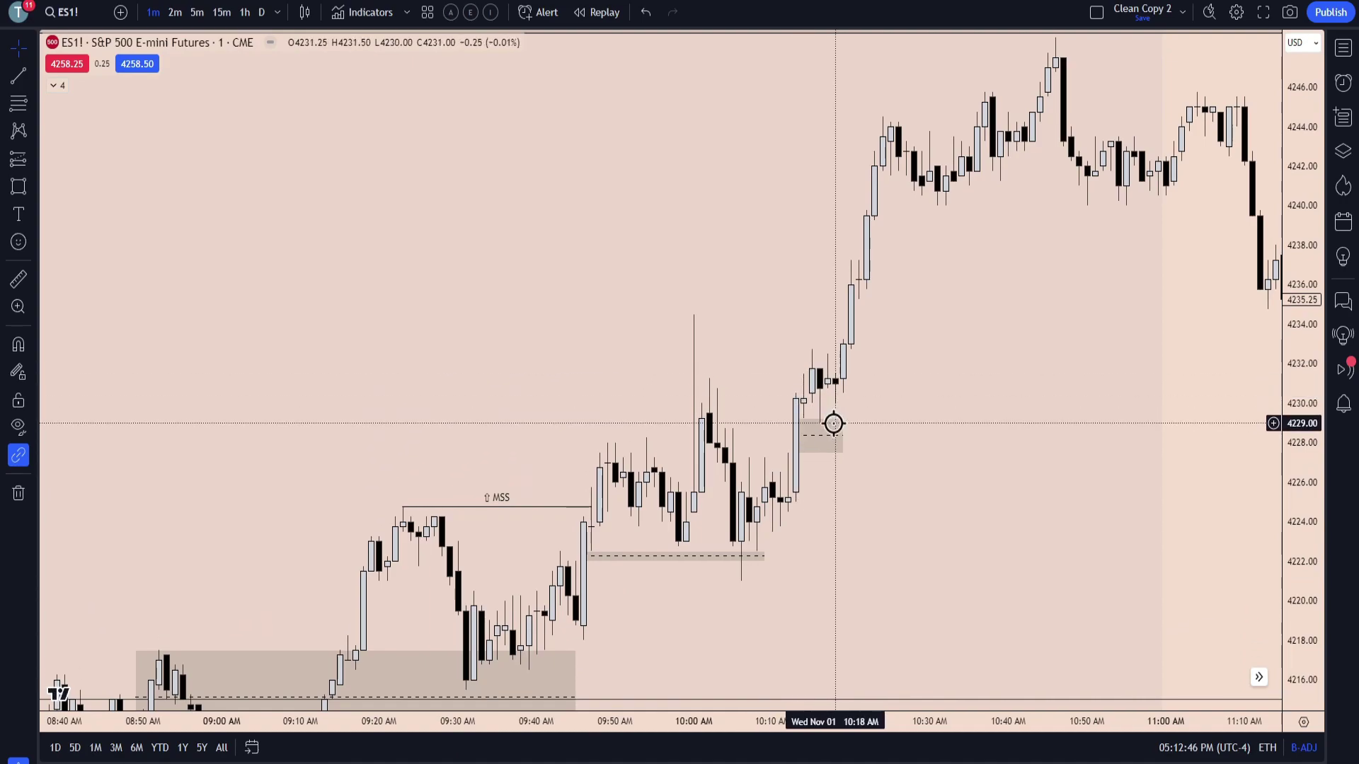
{"action": "left_click_drag", "start_coordinate": [703, 315], "coordinate": [536, 344]}
{"action": "left_click_drag", "start_coordinate": [1299, 439], "coordinate": [1299, 510]}
{"action": "scroll", "coordinate": [998, 453], "scroll_direction": "down", "scroll_amount": 2}
{"action": "left_click_drag", "start_coordinate": [996, 448], "coordinate": [925, 512]}
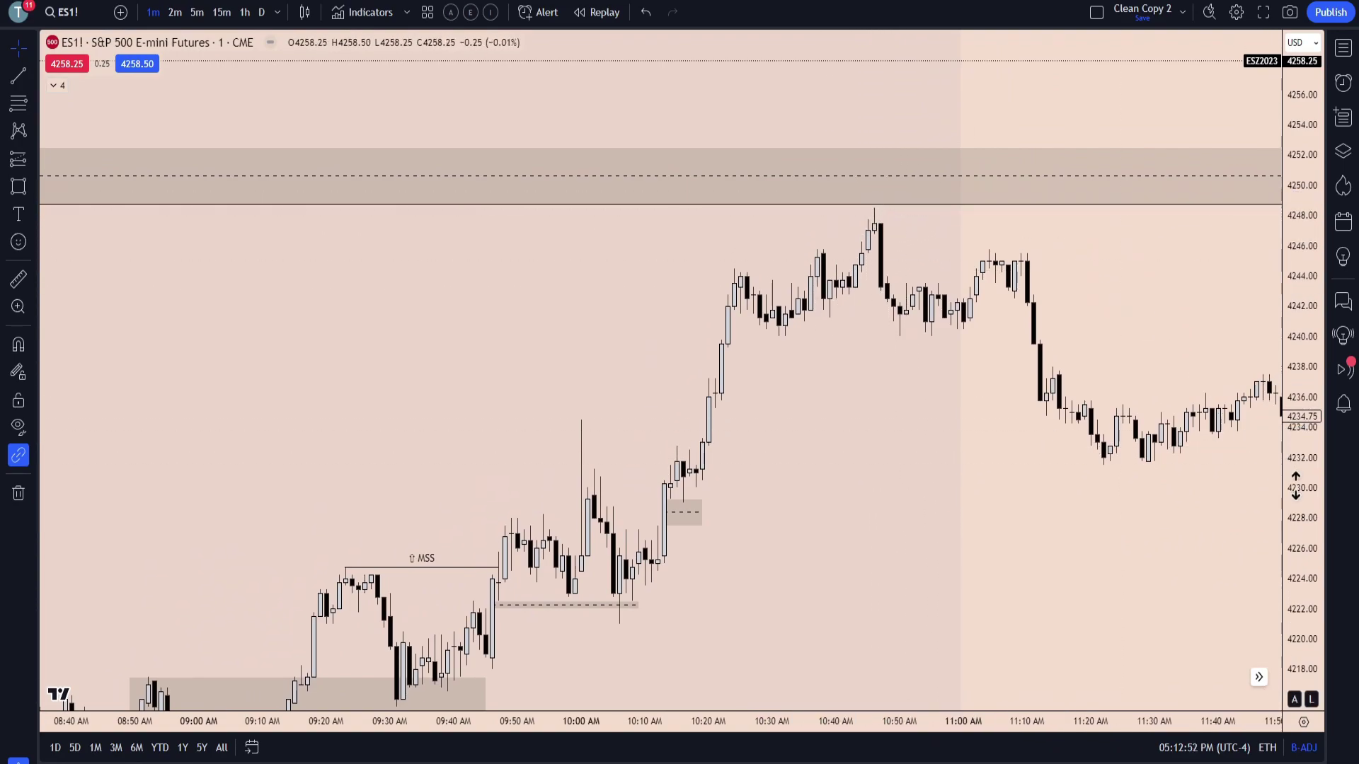
{"action": "left_click_drag", "start_coordinate": [1300, 469], "coordinate": [1300, 550]}
{"action": "scroll", "coordinate": [1104, 535], "scroll_direction": "down", "scroll_amount": 1}
{"action": "left_click_drag", "start_coordinate": [940, 492], "coordinate": [942, 469]}
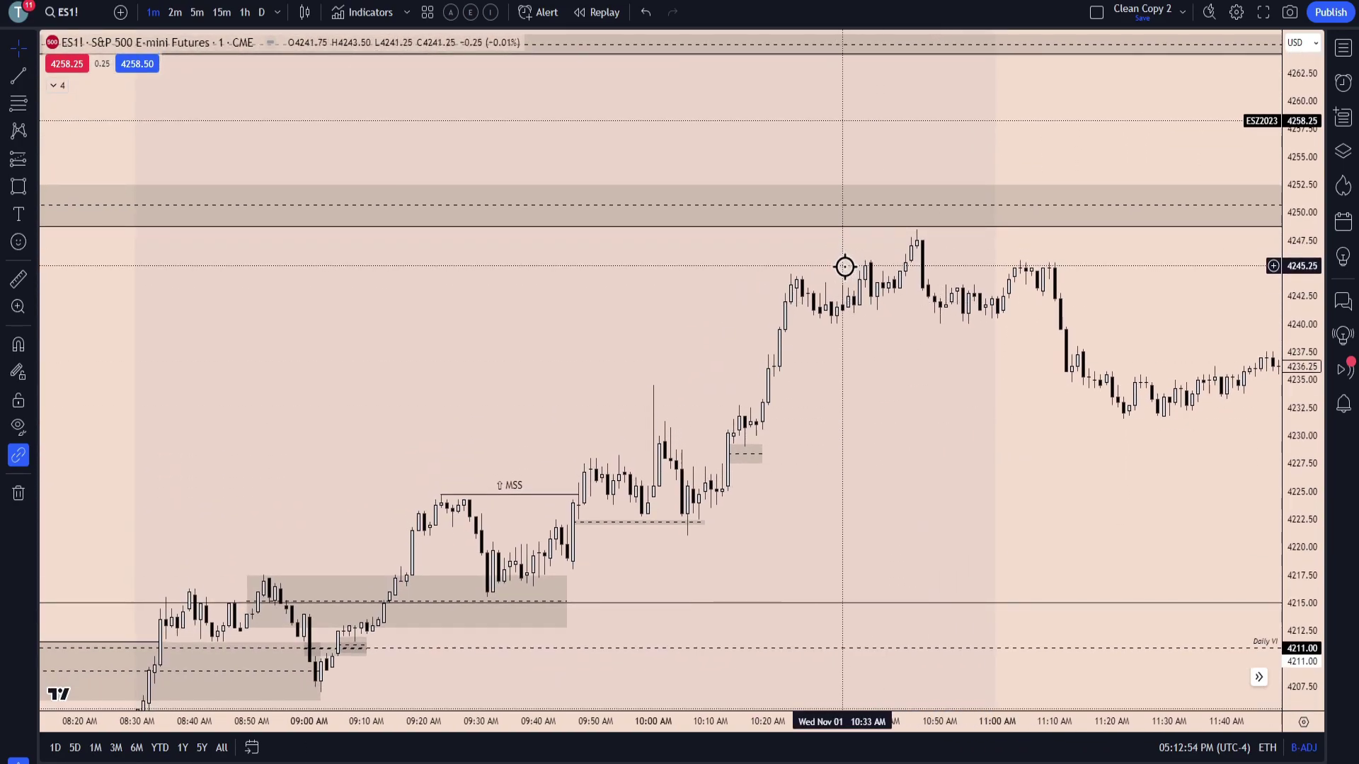
Step: Show the HistDistDevs Daily Dashed indicator on the chart and collapse the indicator list
{"action": "left_click", "coordinate": [57, 85]}
{"action": "left_click", "coordinate": [164, 122]}
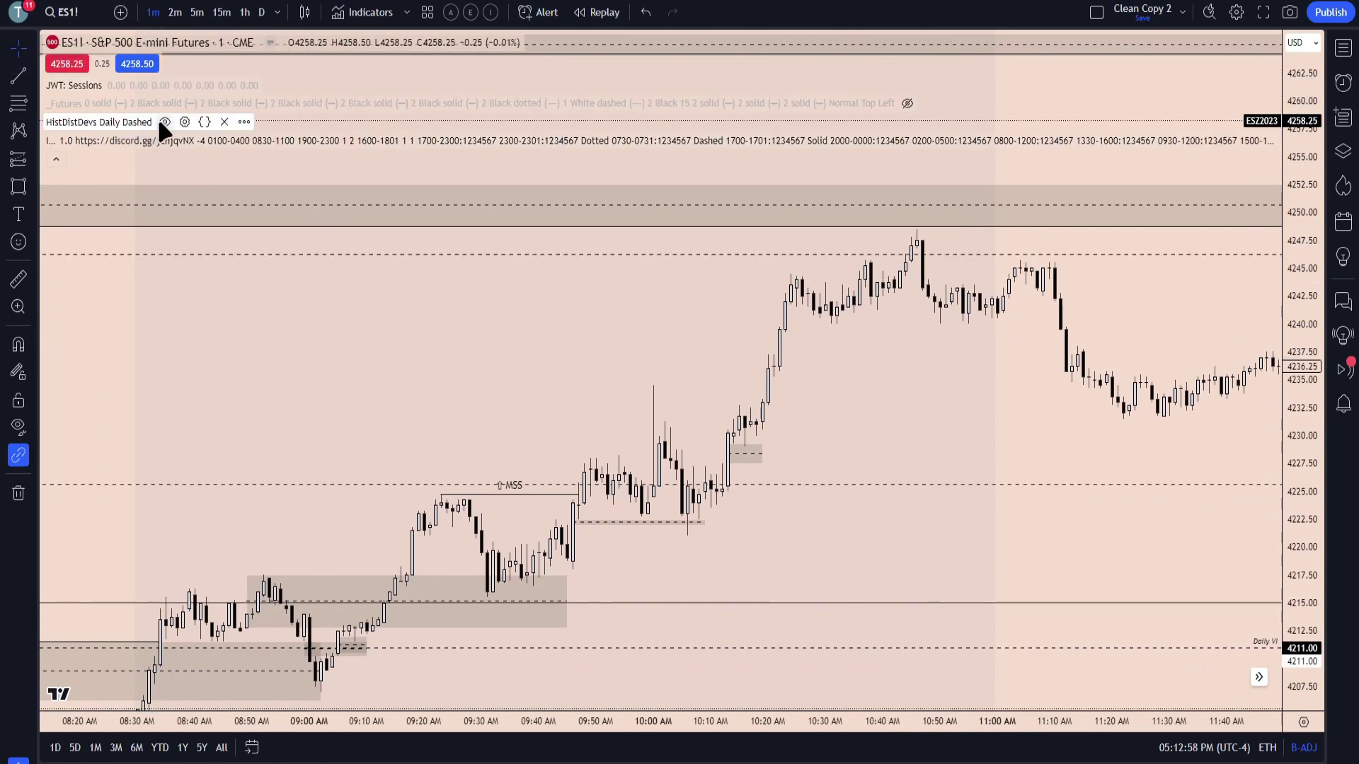
{"action": "left_click", "coordinate": [56, 160]}
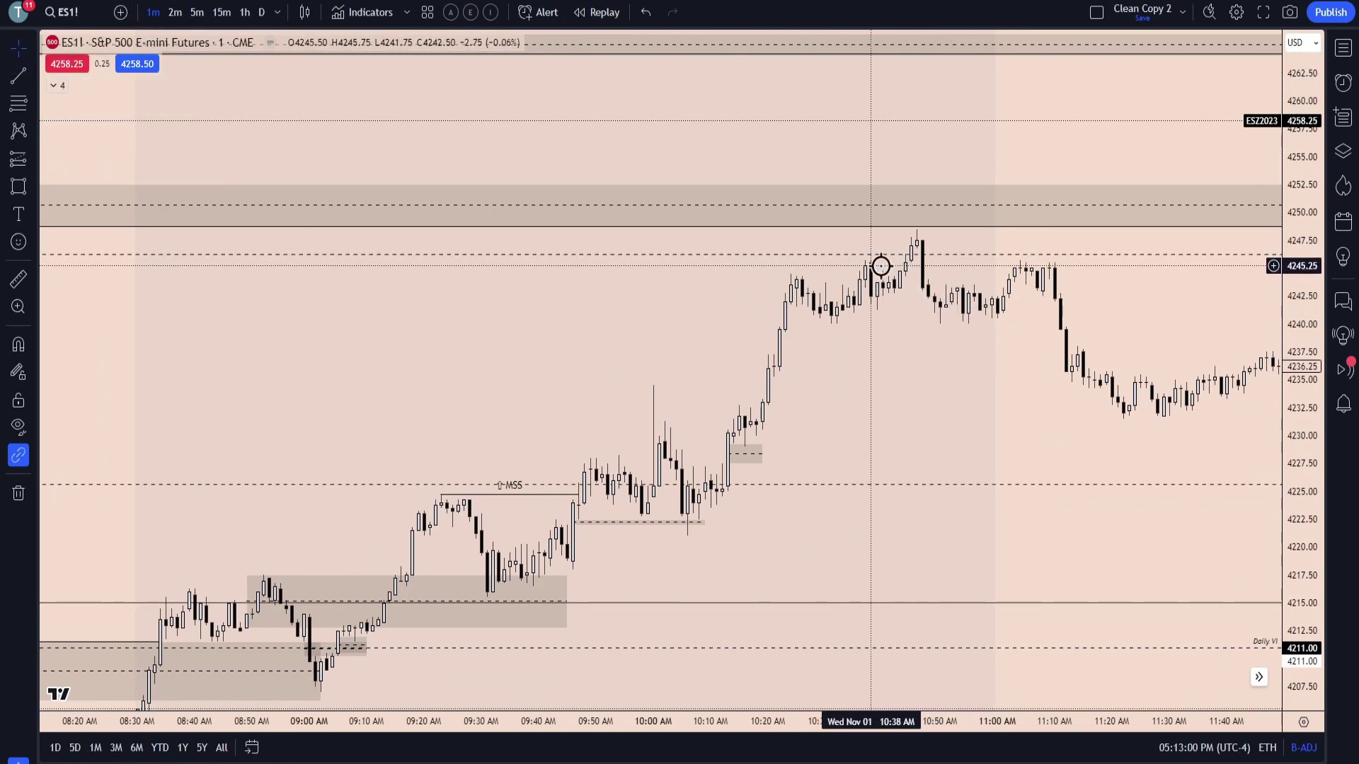